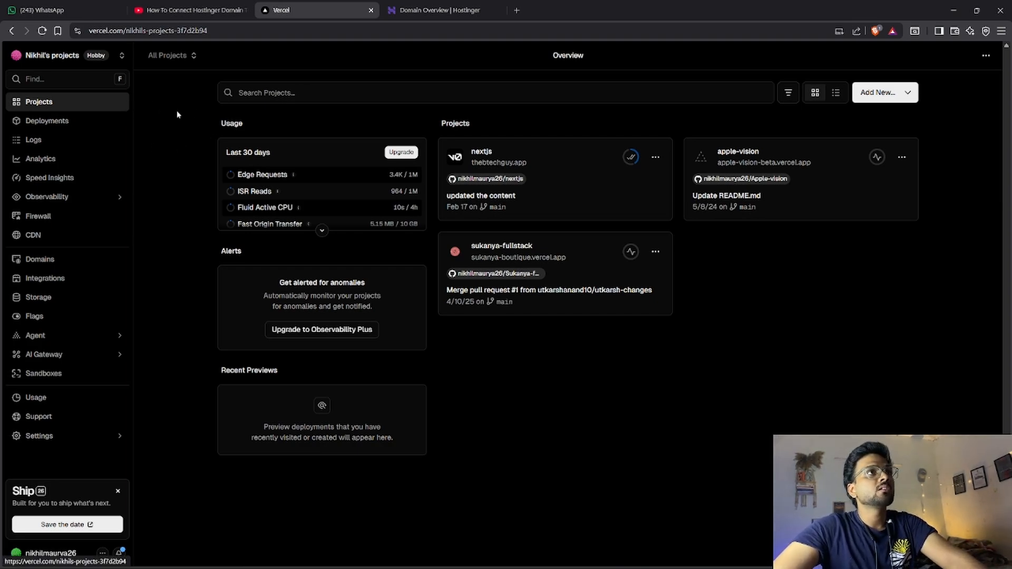
# Start a new project by importing the Sukanya-fullstack Git repository.
pyautogui.click(884, 100)
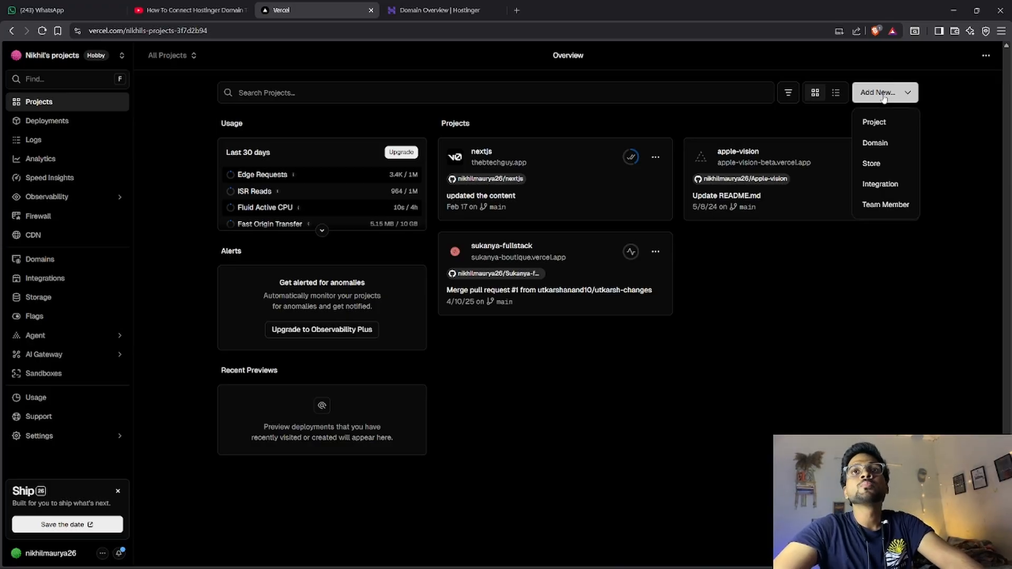
pyautogui.click(902, 124)
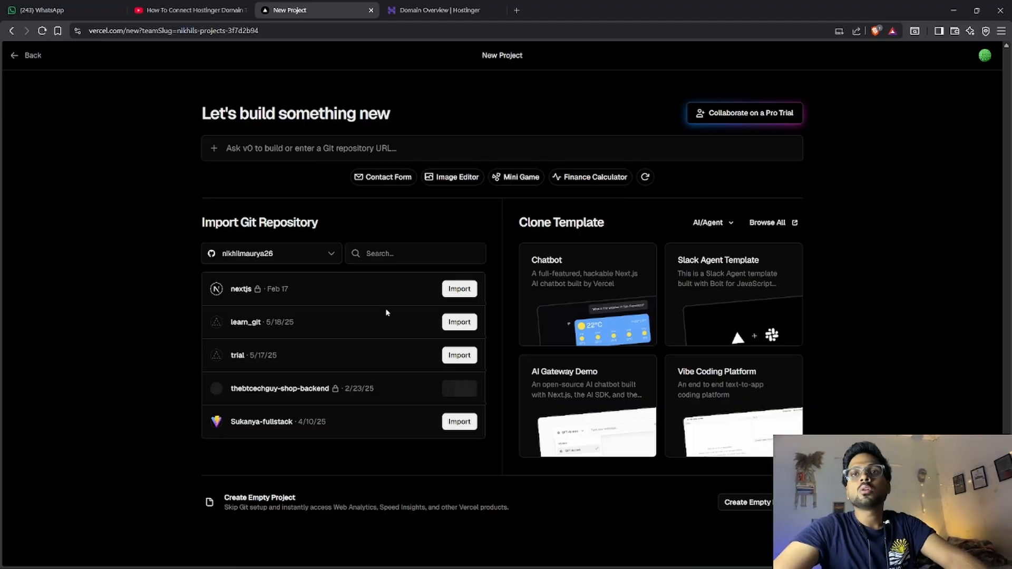
pyautogui.click(292, 251)
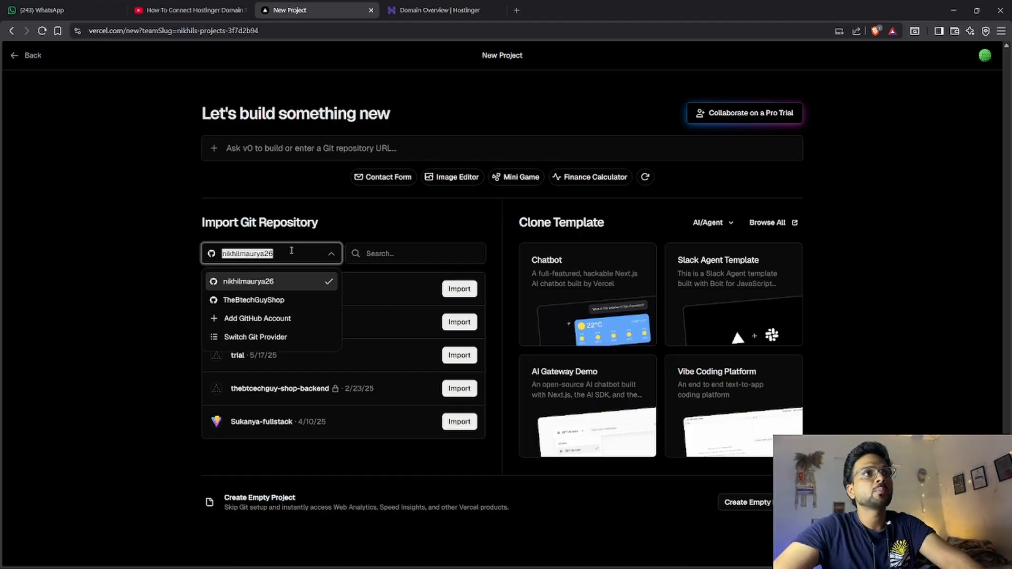
pyautogui.click(335, 231)
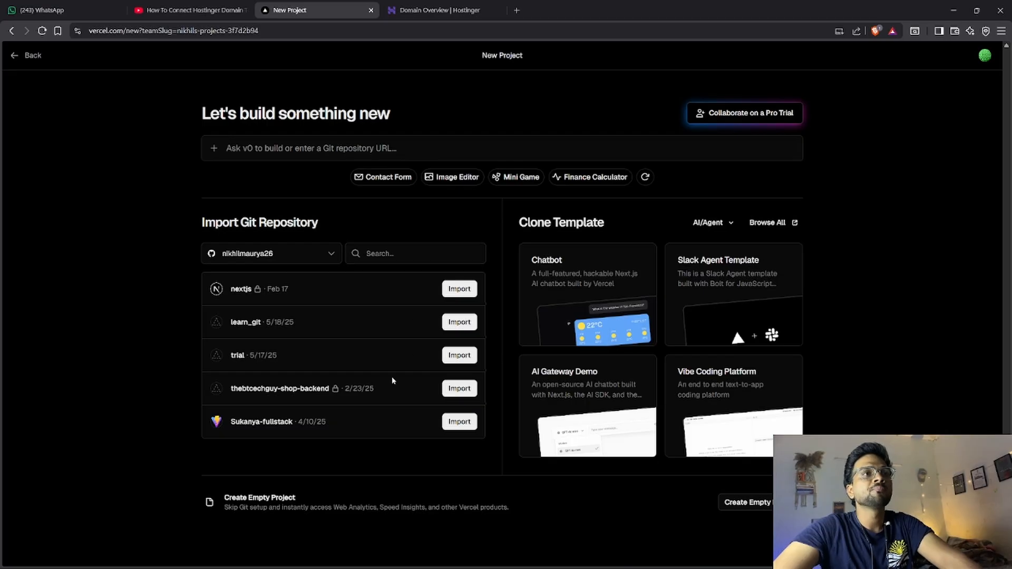
pyautogui.moveTo(232, 422); pyautogui.dragTo(295, 422)
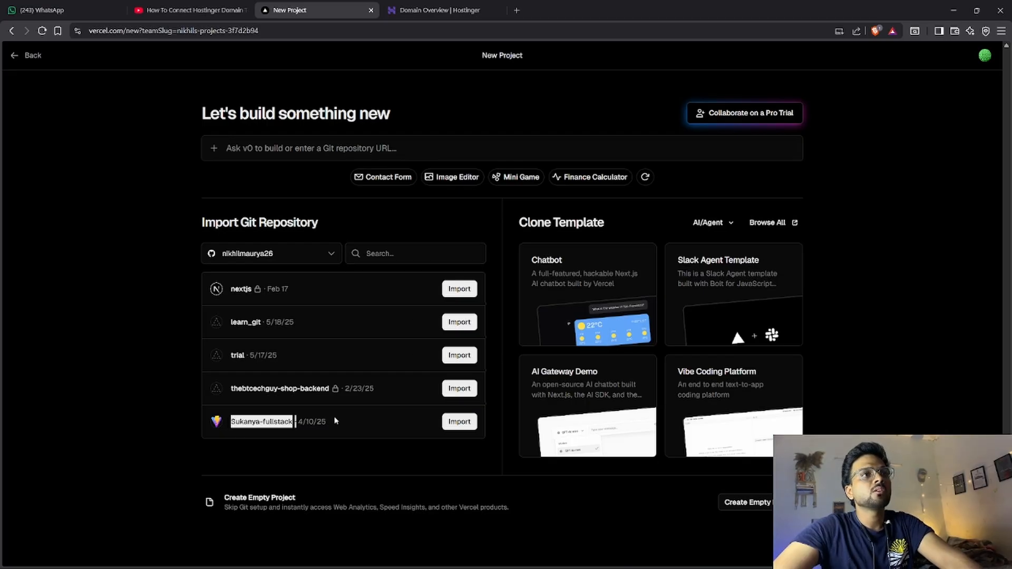
pyautogui.click(316, 445)
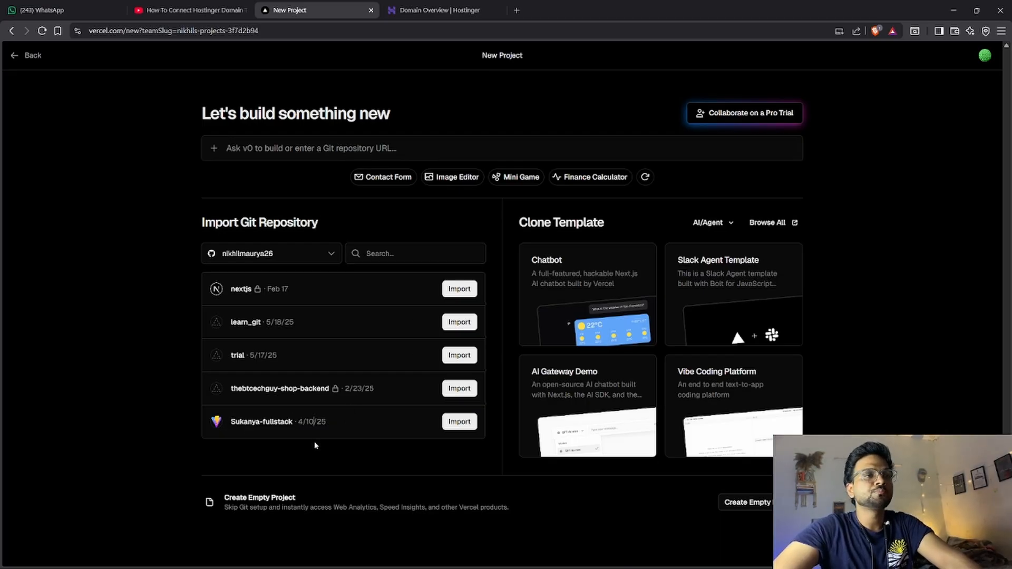
pyautogui.click(459, 424)
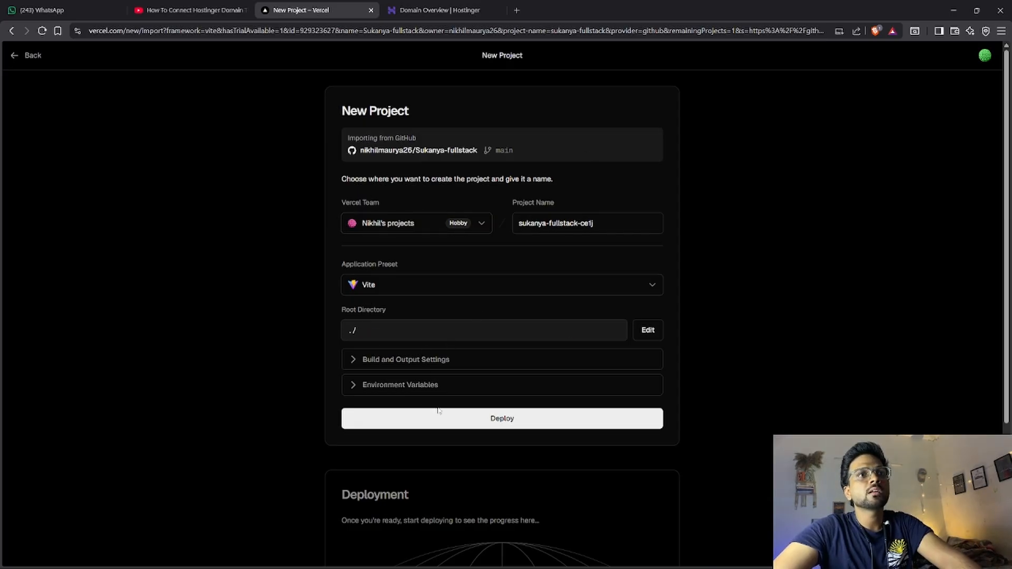
# Deploy the imported project with its default Vite settings and continue to the project dashboard.
pyautogui.click(467, 417)
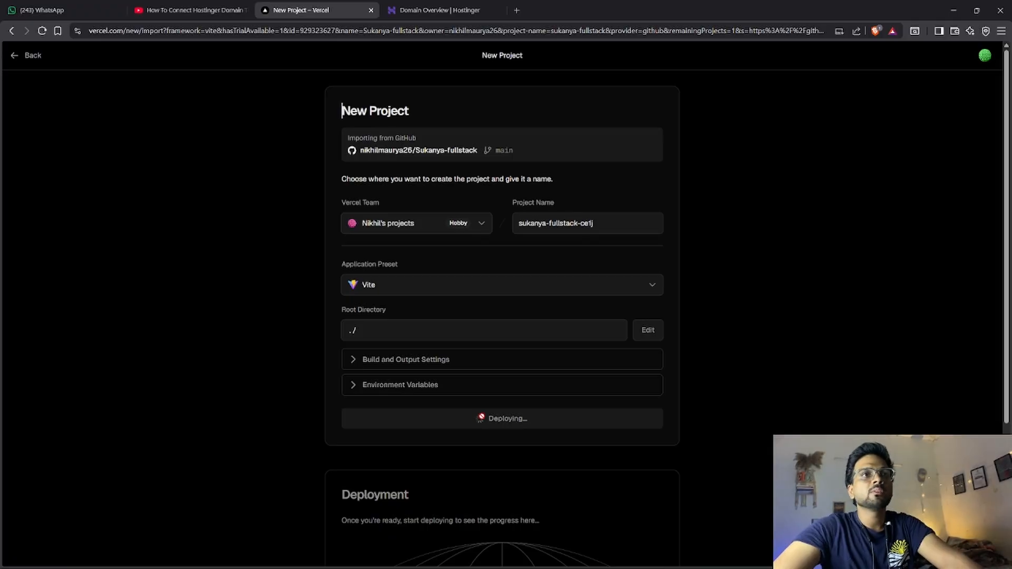
pyautogui.scroll(-2, 529, 392)
pyautogui.scroll(-2, 529, 392)
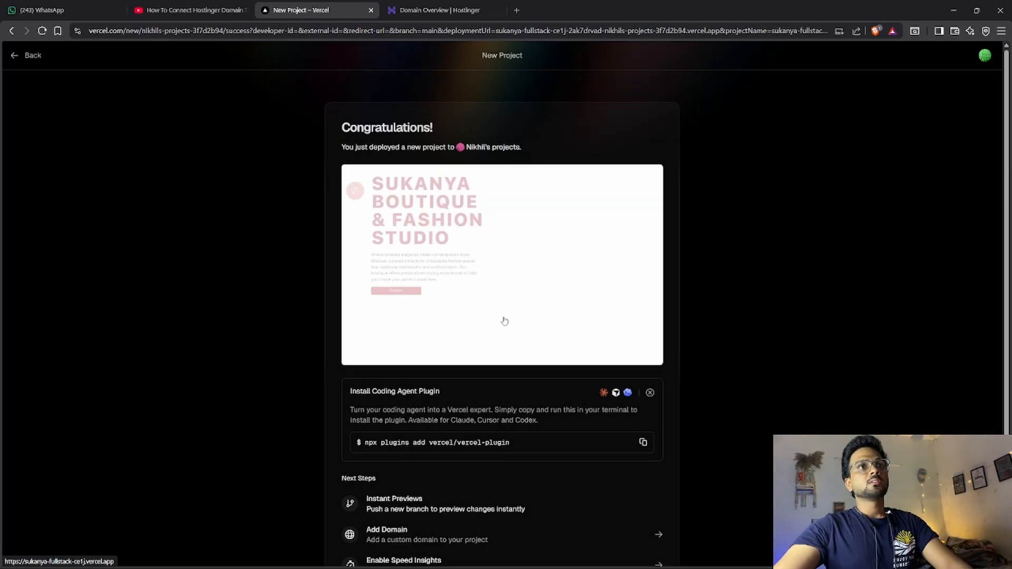
pyautogui.scroll(-2, 503, 411)
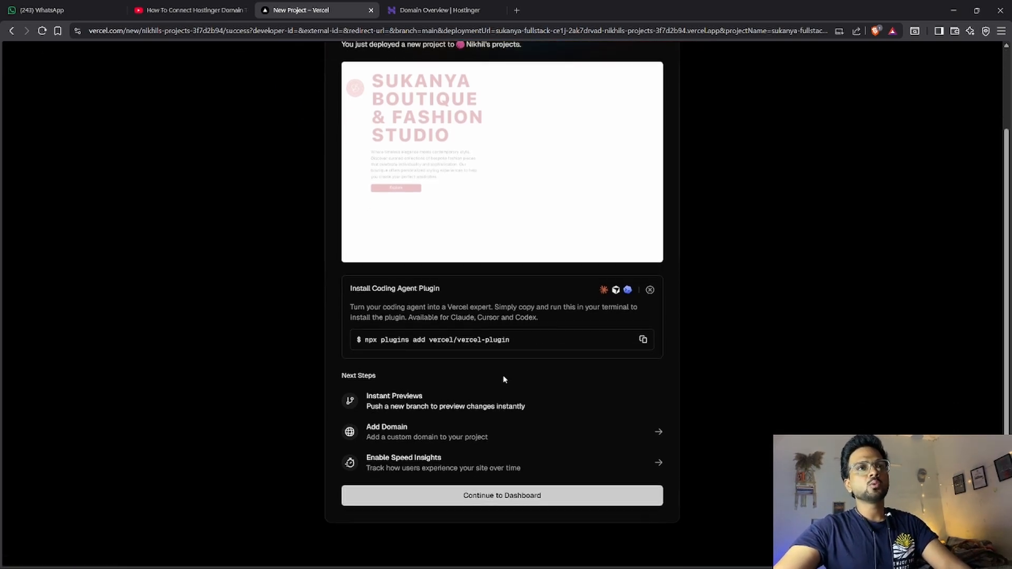
pyautogui.click(467, 495)
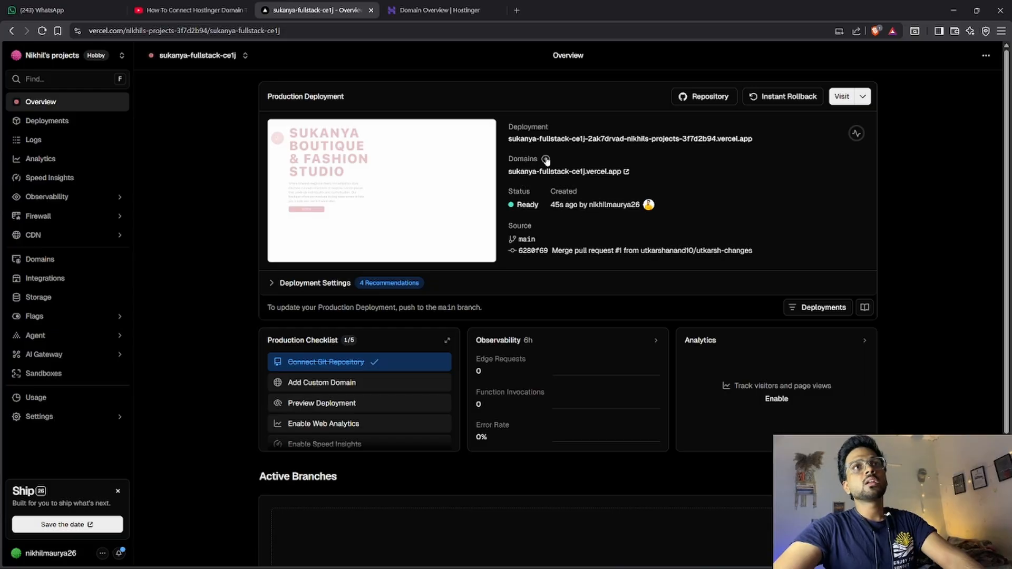
# Open the deployed site from its vercel.app domain and look over the page and its address.
pyautogui.click(616, 172)
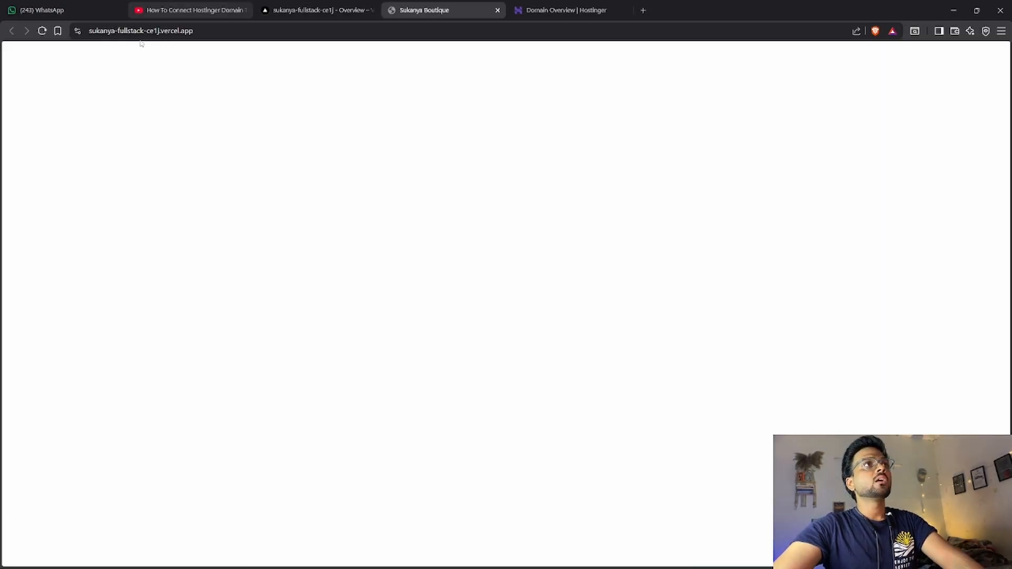
pyautogui.moveTo(184, 31); pyautogui.dragTo(212, 35)
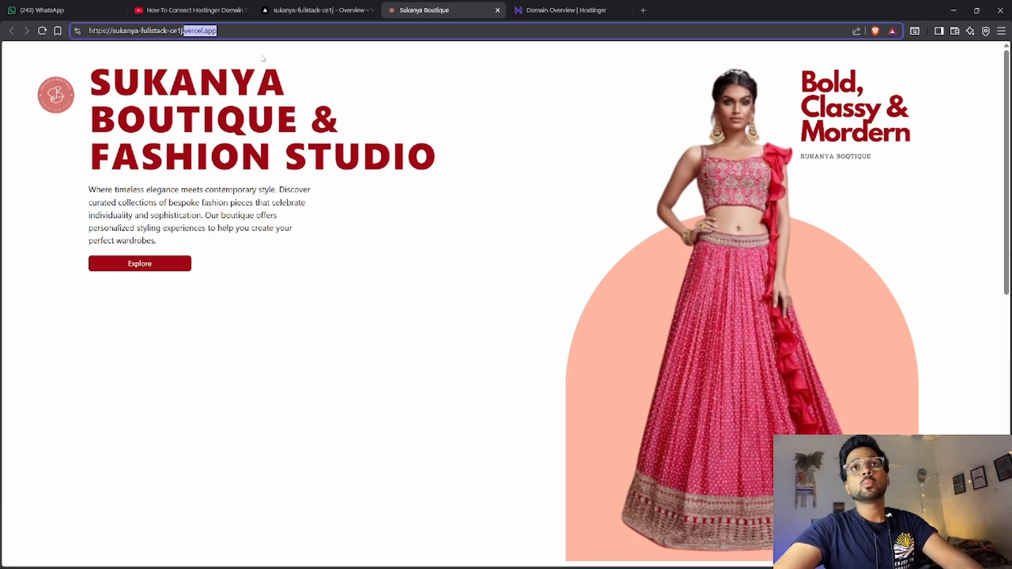
pyautogui.click(191, 32)
pyautogui.scroll(-10, 381, 235)
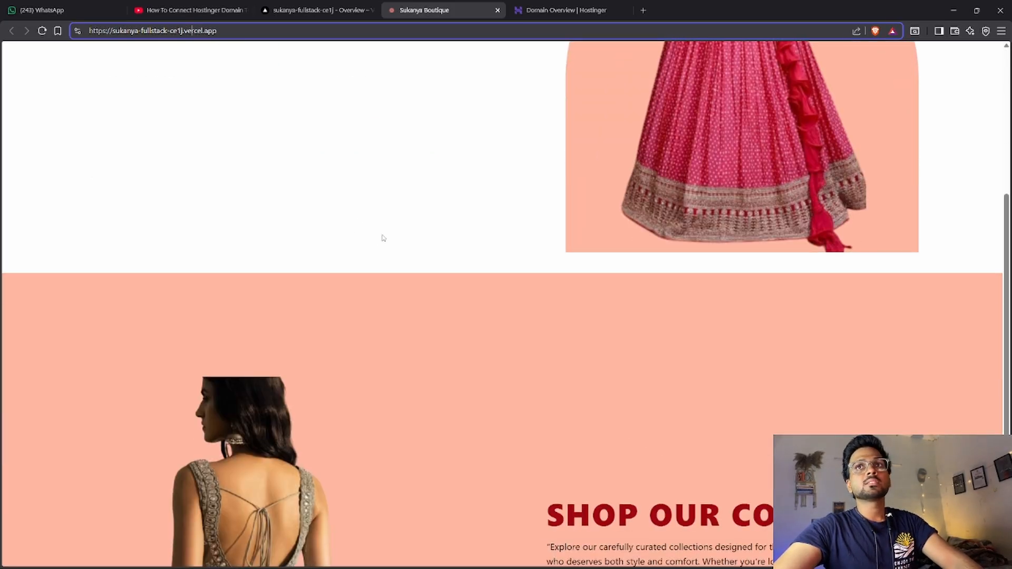
pyautogui.scroll(4, 392, 267)
pyautogui.scroll(6, 391, 268)
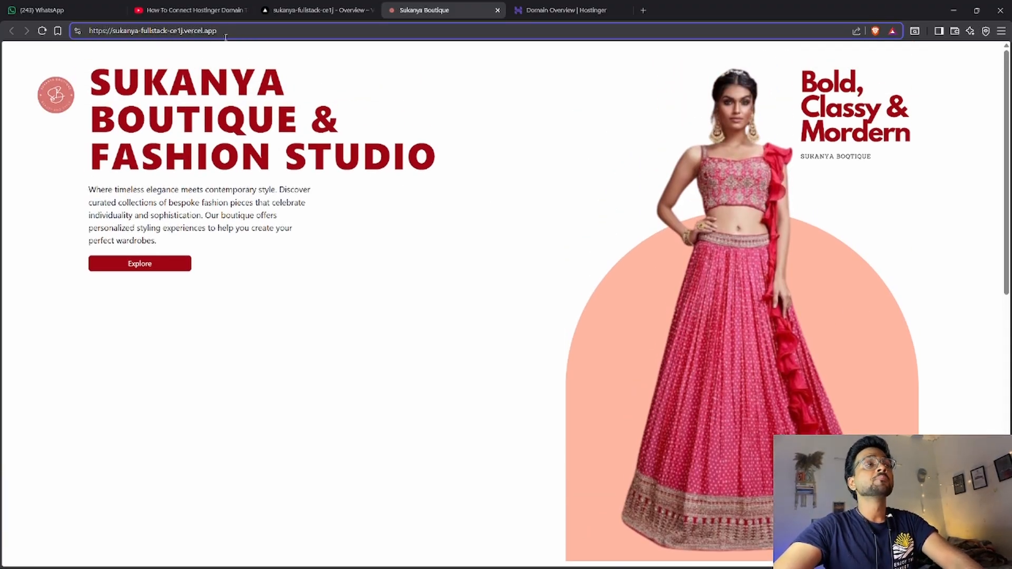
pyautogui.moveTo(227, 32); pyautogui.dragTo(88, 32)
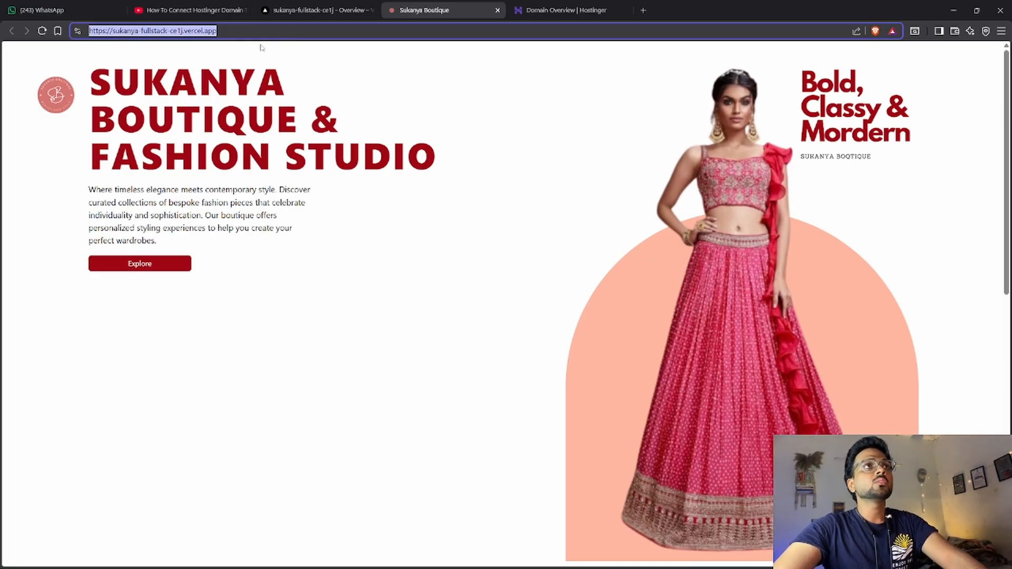
# Examine the project's production overview alongside the live site's default vercel.app address.
pyautogui.click(291, 12)
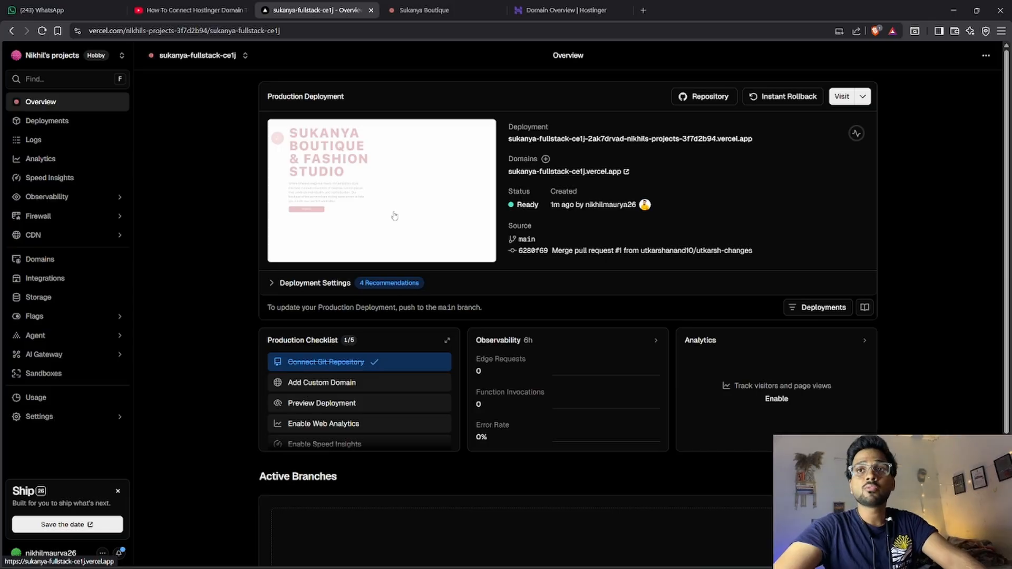
pyautogui.scroll(-2, 403, 280)
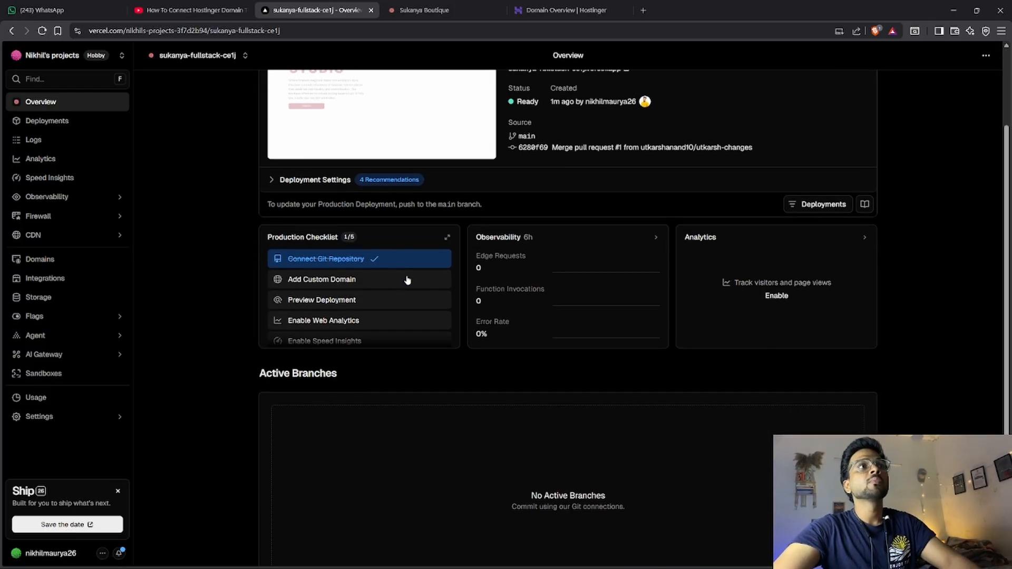
pyautogui.scroll(2, 413, 273)
pyautogui.click(424, 10)
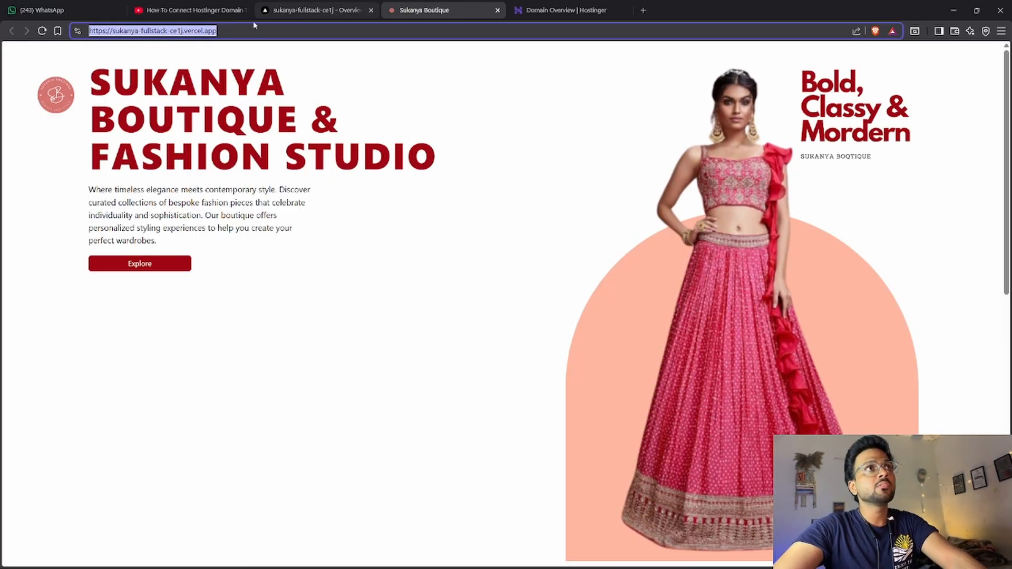
pyautogui.click(193, 31)
pyautogui.moveTo(183, 31)
pyautogui.mouseDown()
pyautogui.moveTo(215, 33)
pyautogui.moveTo(191, 35)
pyautogui.mouseUp()
pyautogui.click(220, 31)
pyautogui.doubleClick(211, 32)
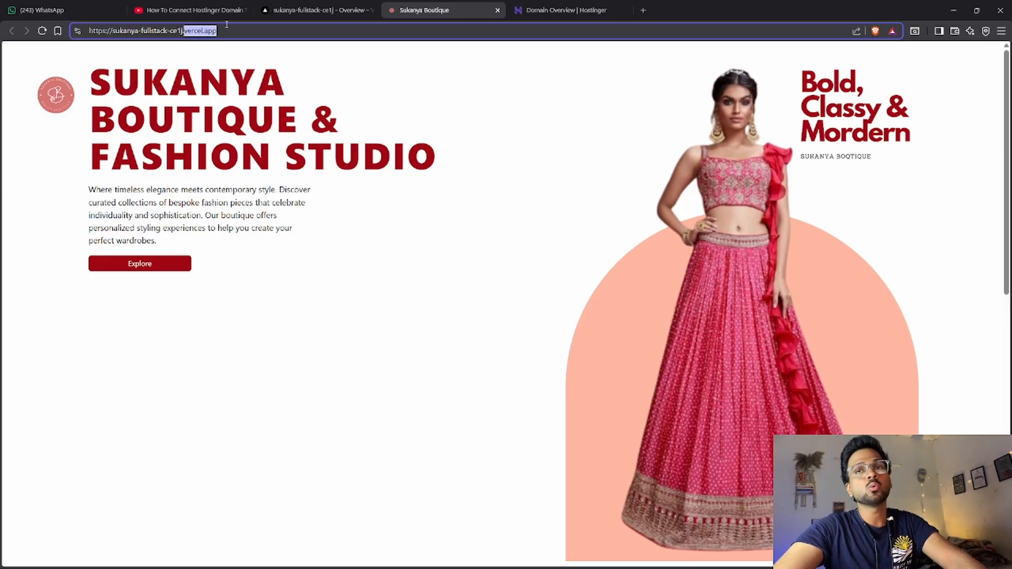
pyautogui.click(321, 10)
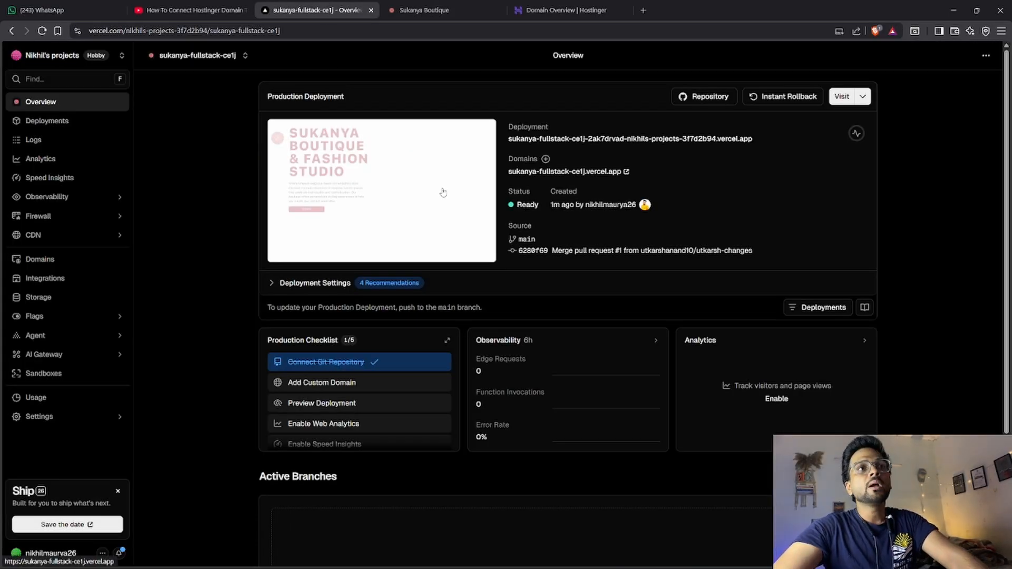
pyautogui.scroll(-3, 471, 387)
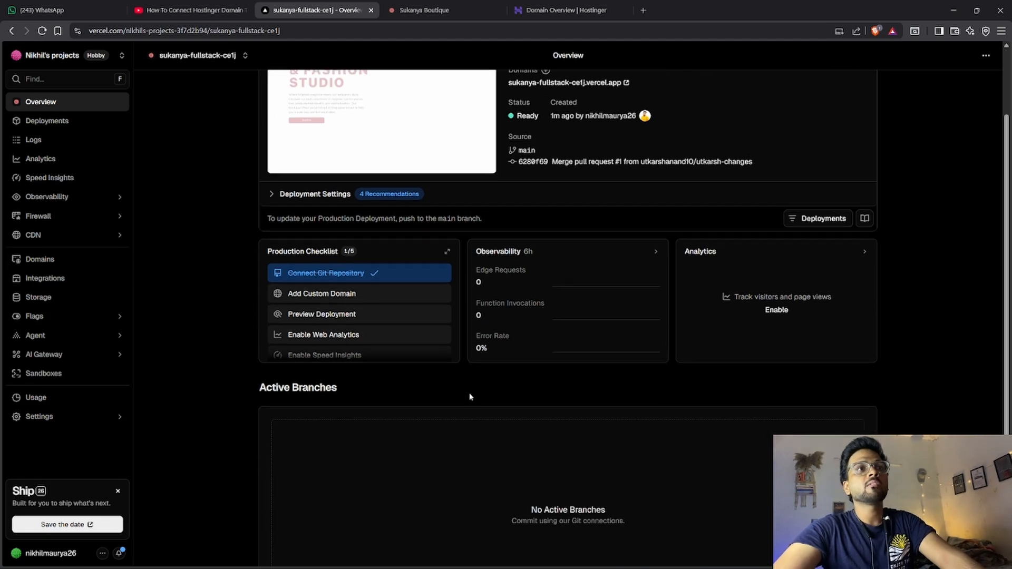
pyautogui.scroll(3, 409, 383)
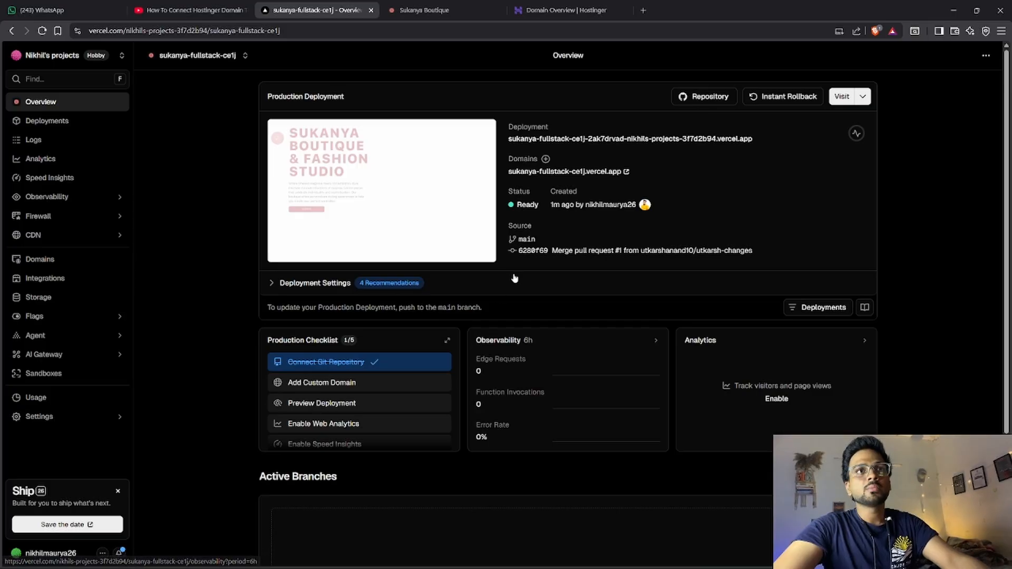
pyautogui.click(401, 8)
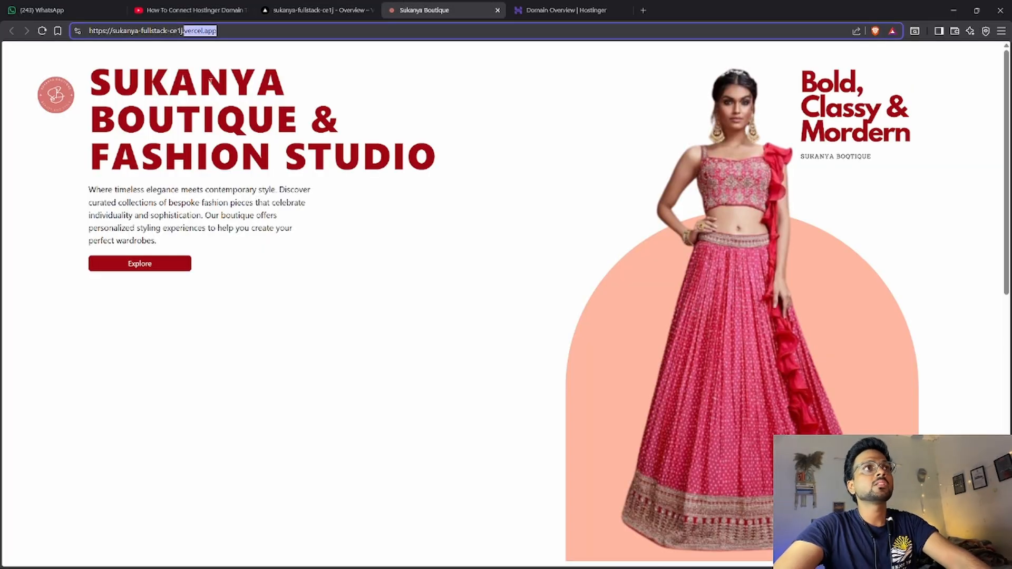
pyautogui.click(337, 10)
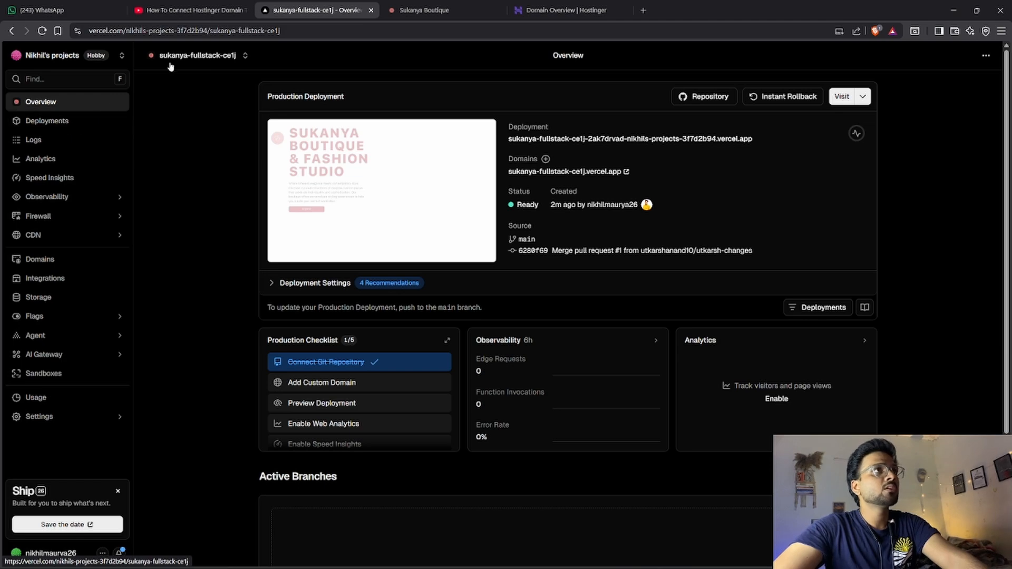
# Switch to Hostinger, check the thebtechguy.in domain overview and view the domain portfolio.
pyautogui.click(540, 3)
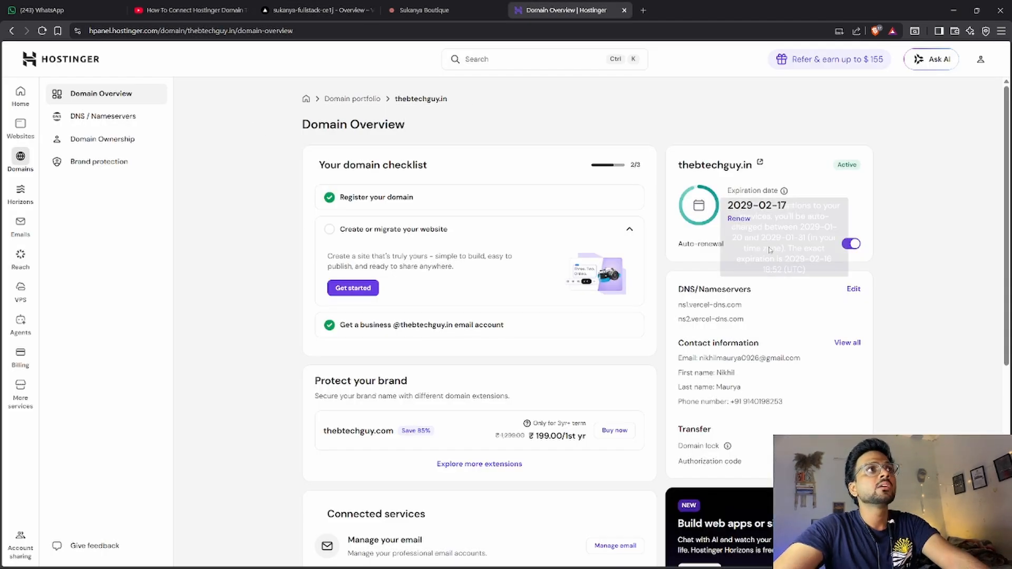
pyautogui.moveTo(676, 165); pyautogui.dragTo(776, 163)
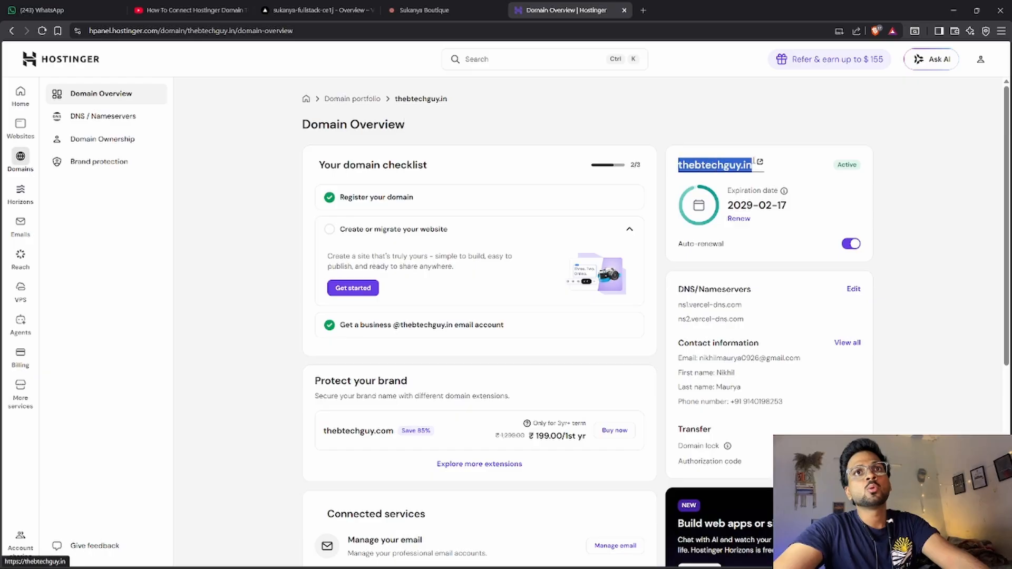
pyautogui.click(782, 166)
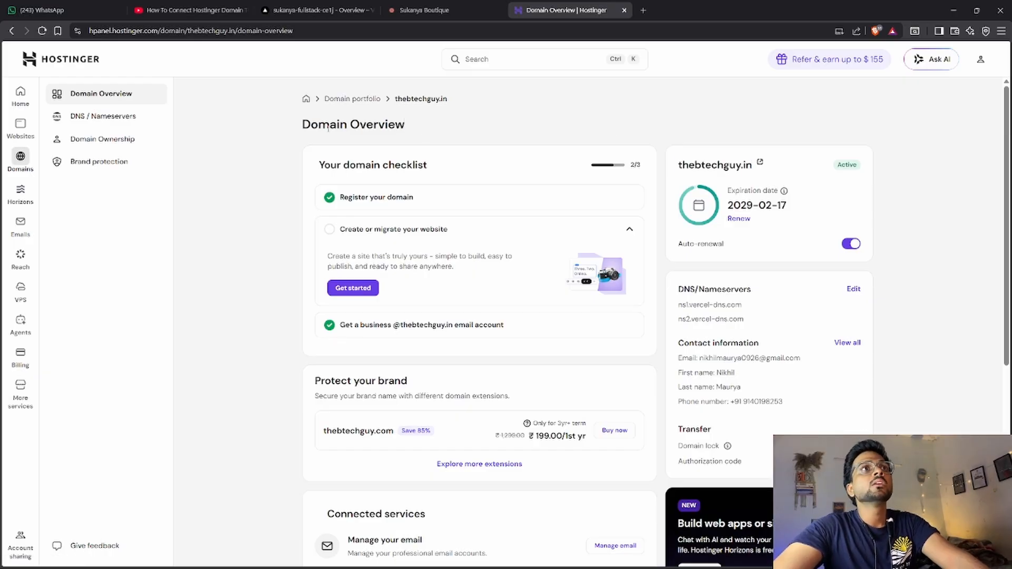
pyautogui.click(348, 99)
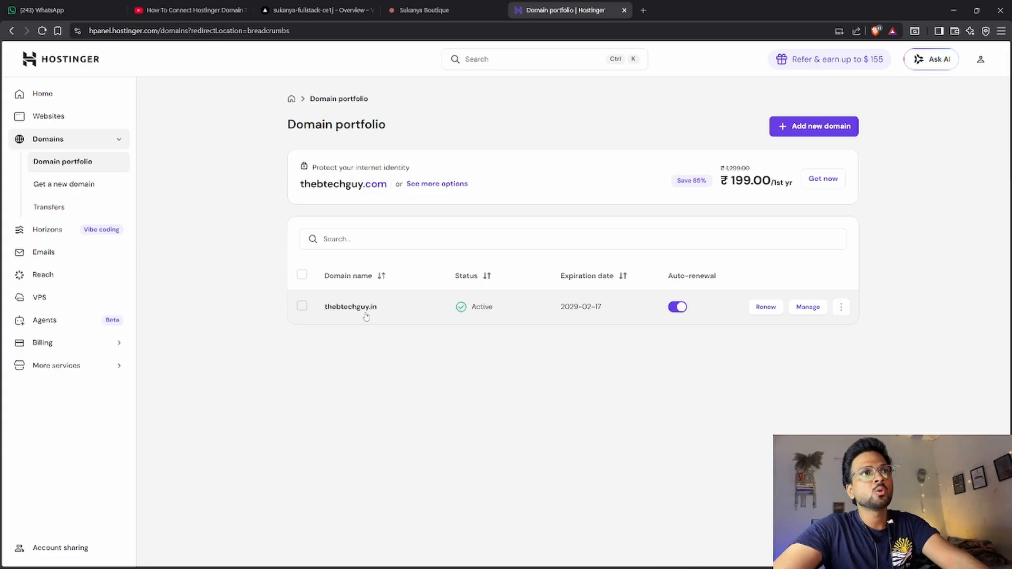
pyautogui.moveTo(623, 309)
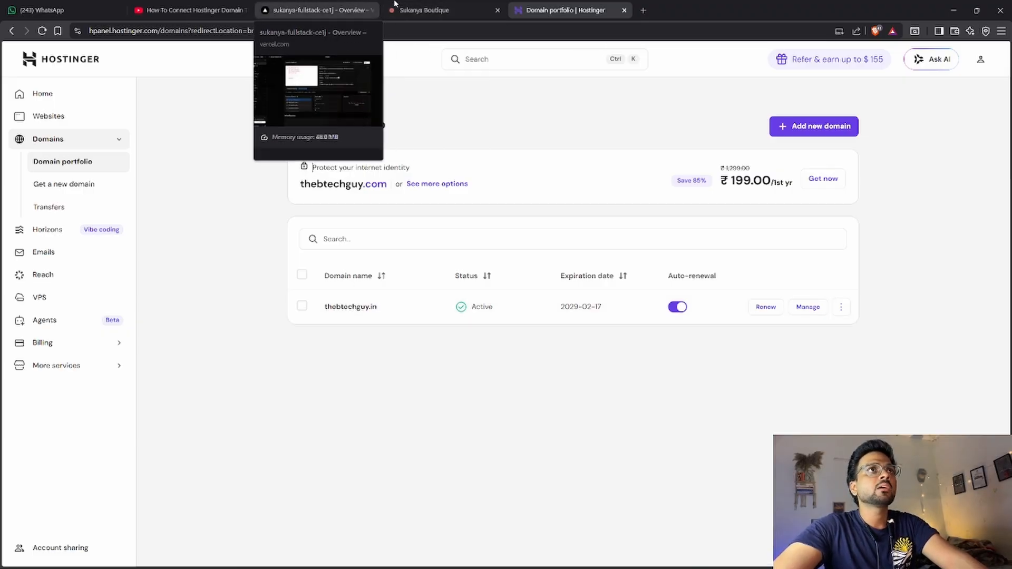
# Switch back to Vercel, return to the team's project list and open the nextjs project's overview.
pyautogui.click(340, 5)
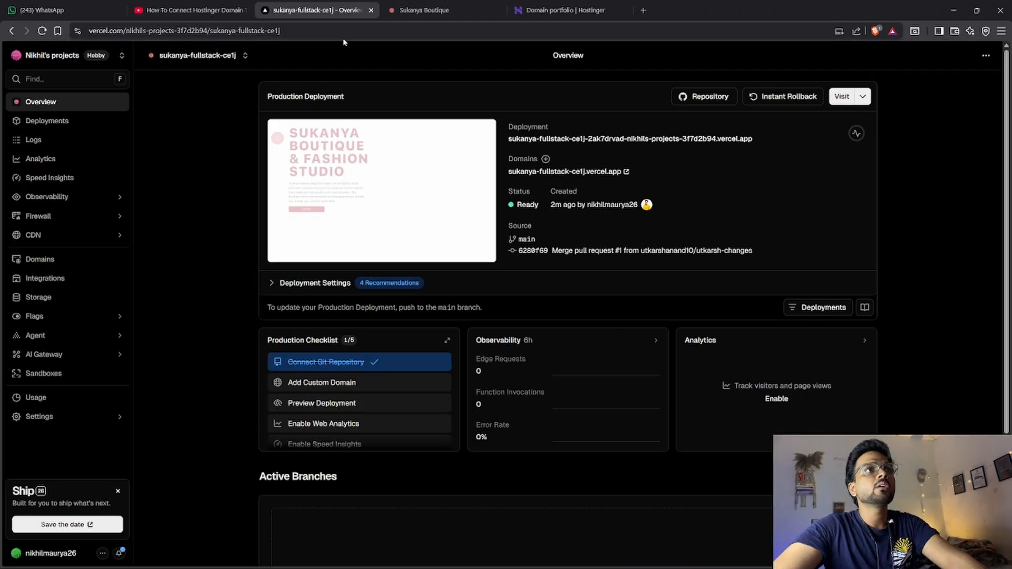
pyautogui.click(55, 57)
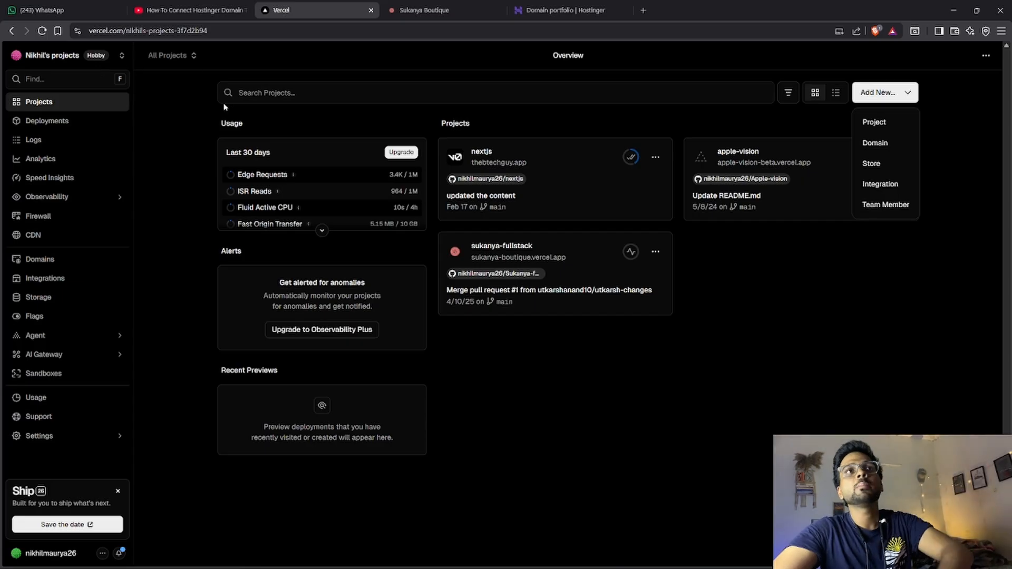
pyautogui.click(583, 12)
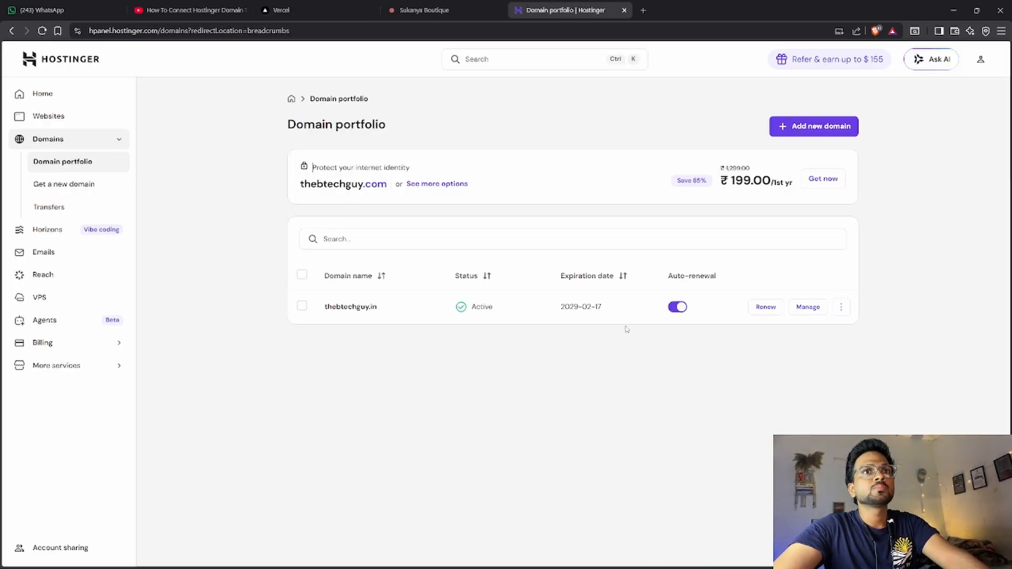
pyautogui.click(349, 4)
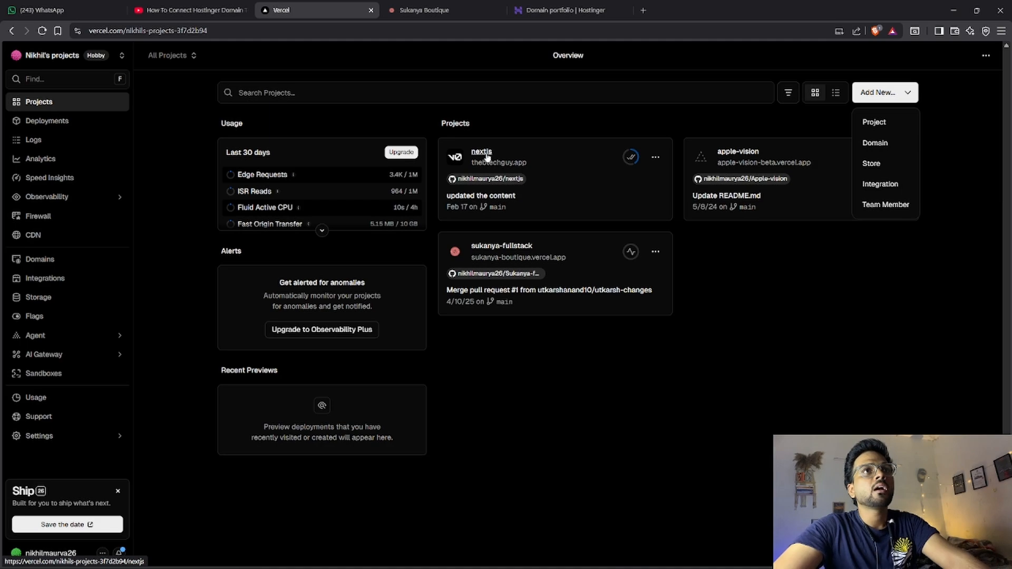
pyautogui.click(538, 158)
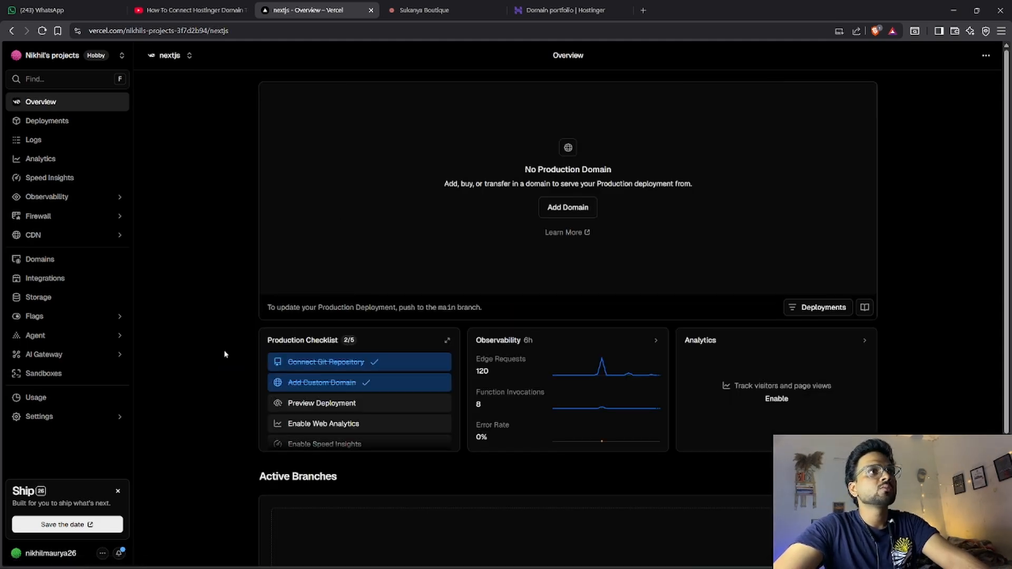
pyautogui.click(102, 263)
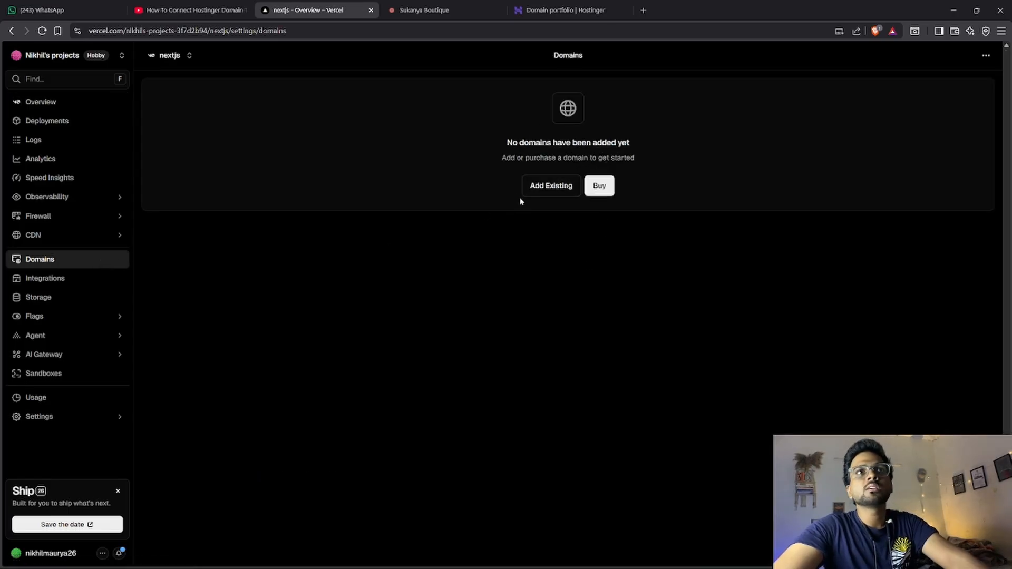
pyautogui.moveTo(498, 158); pyautogui.dragTo(637, 158)
pyautogui.click(507, 141)
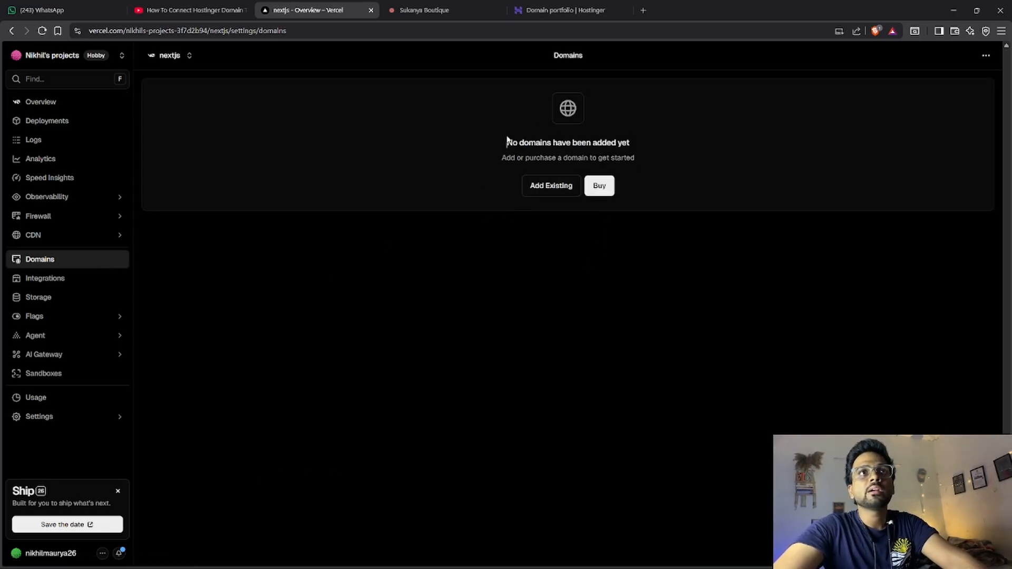
pyautogui.click(558, 184)
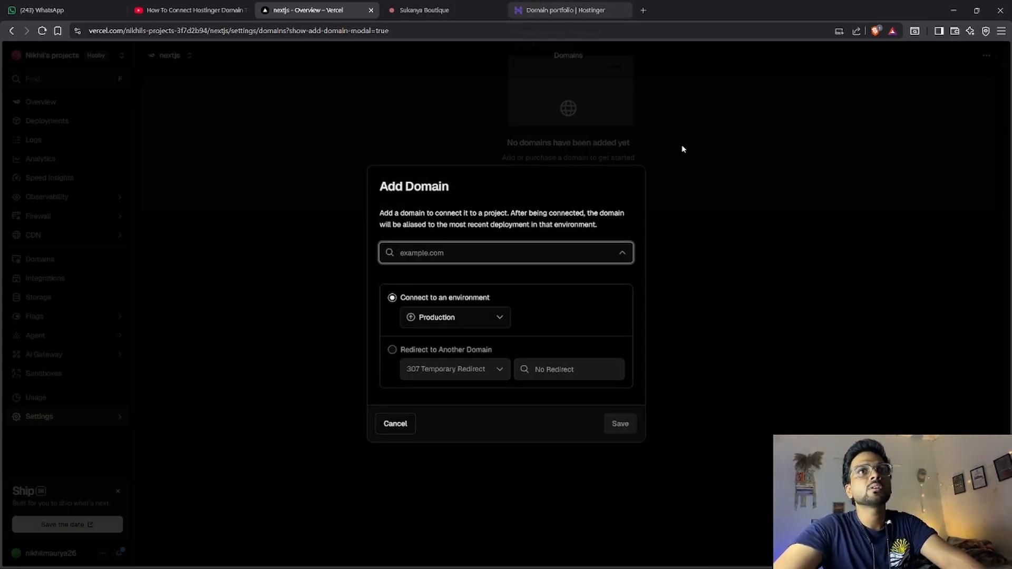
pyautogui.click(567, 10)
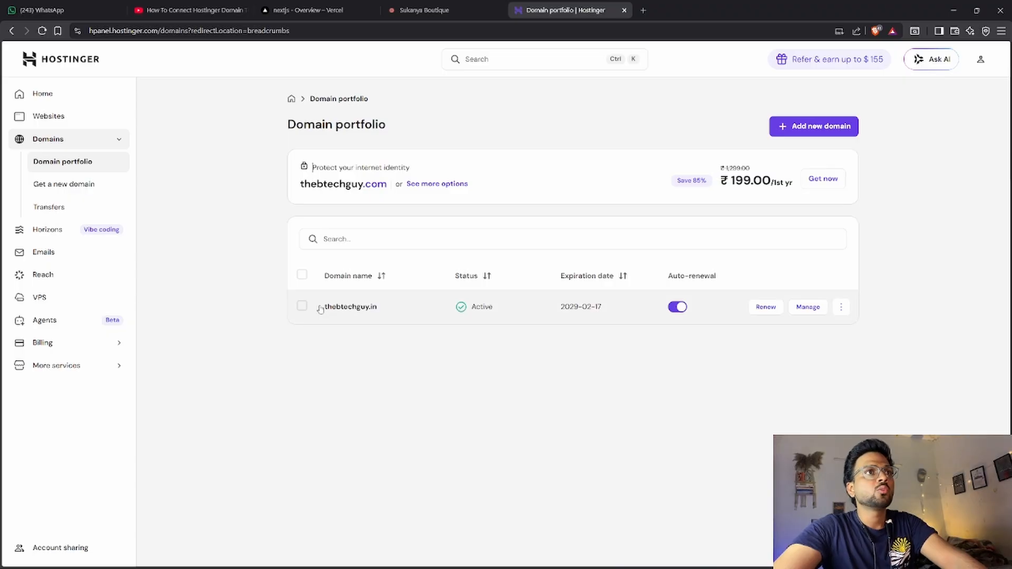
pyautogui.moveTo(323, 307); pyautogui.dragTo(383, 311)
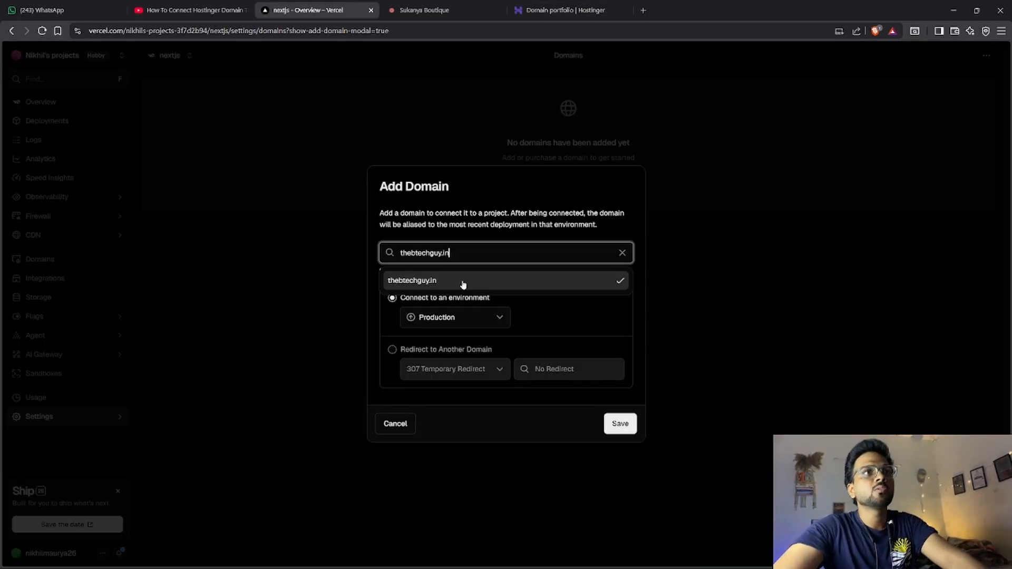
pyautogui.click(460, 283)
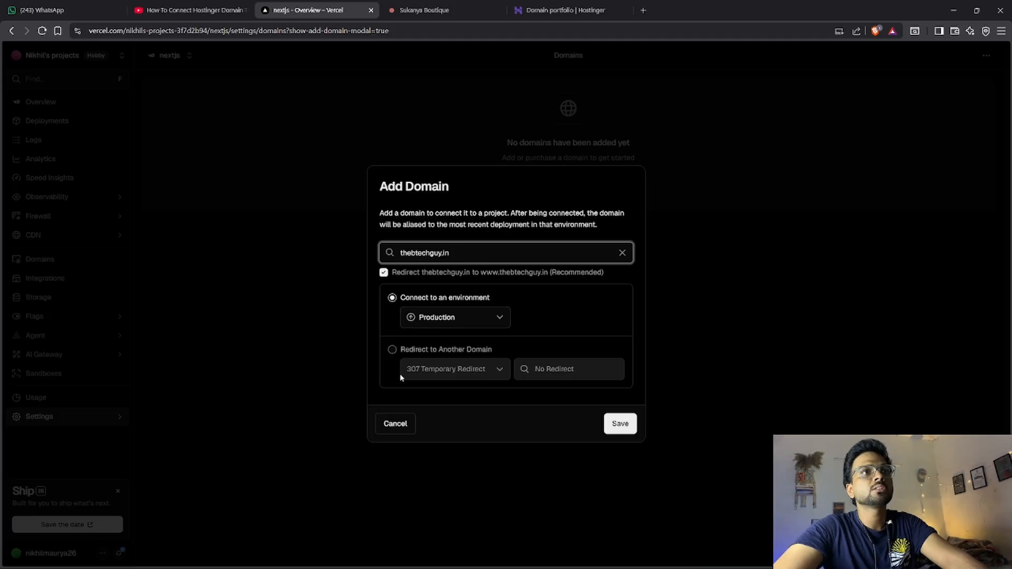
pyautogui.click(620, 423)
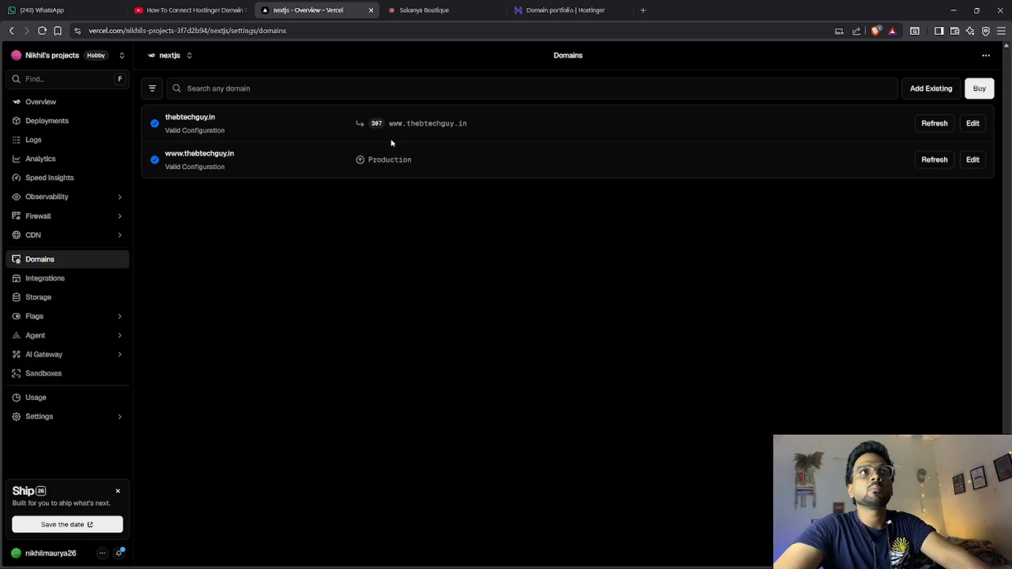
pyautogui.click(973, 130)
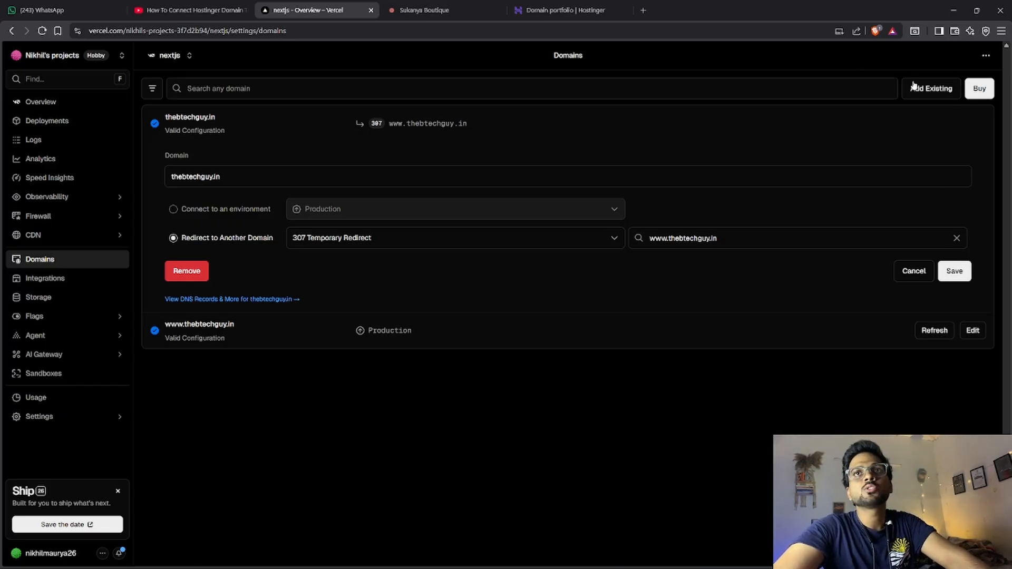
pyautogui.click(934, 88)
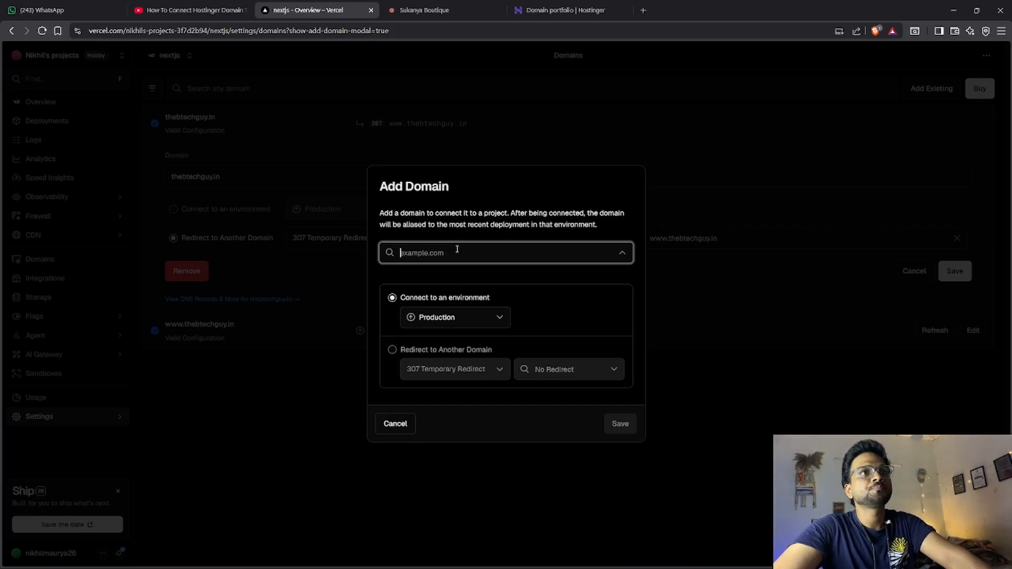
pyautogui.write('the')
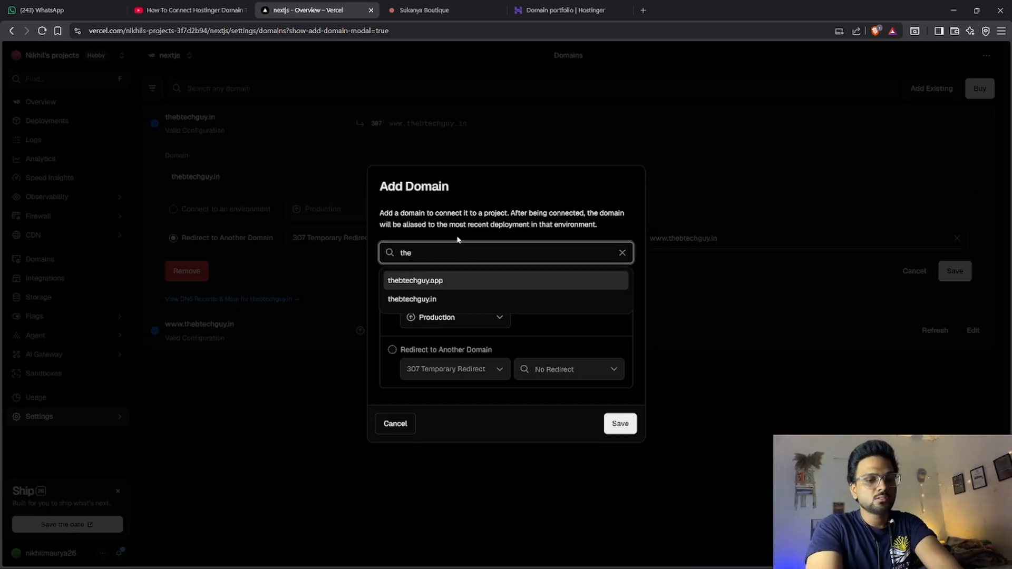
pyautogui.write('btechg')
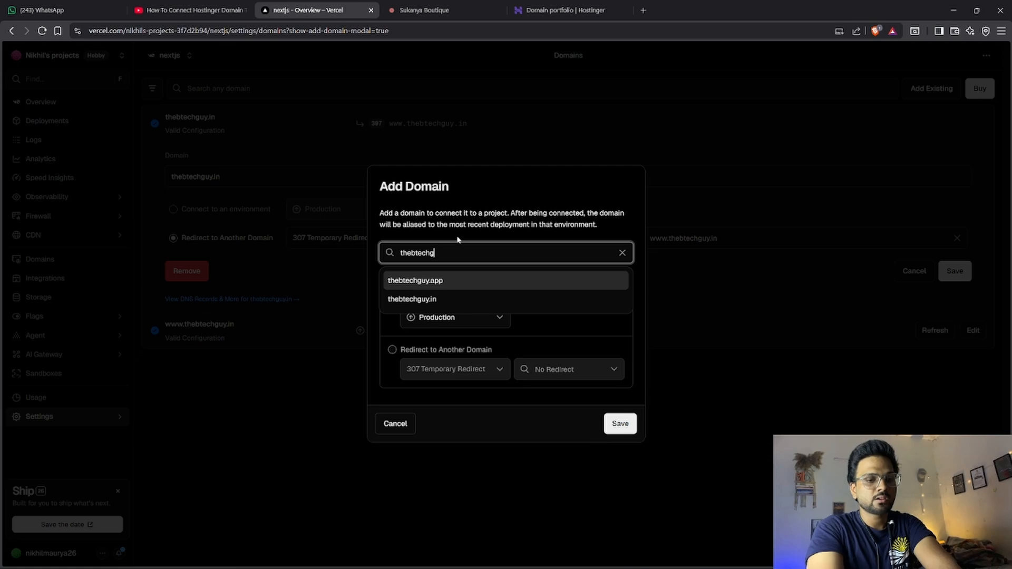
pyautogui.write('y=')
pyautogui.press('BackSpace')
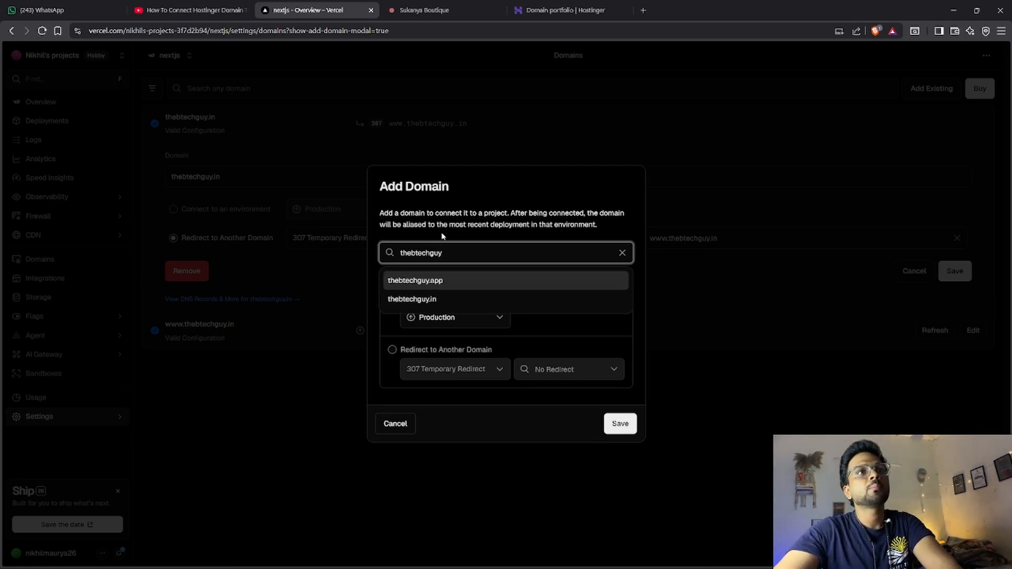
pyautogui.write('.com')
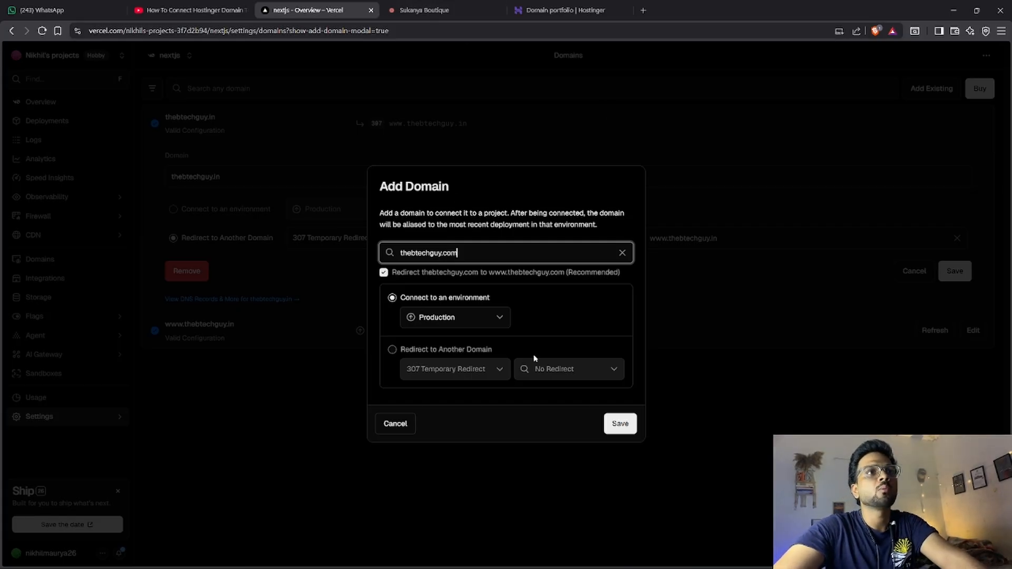
pyautogui.click(614, 423)
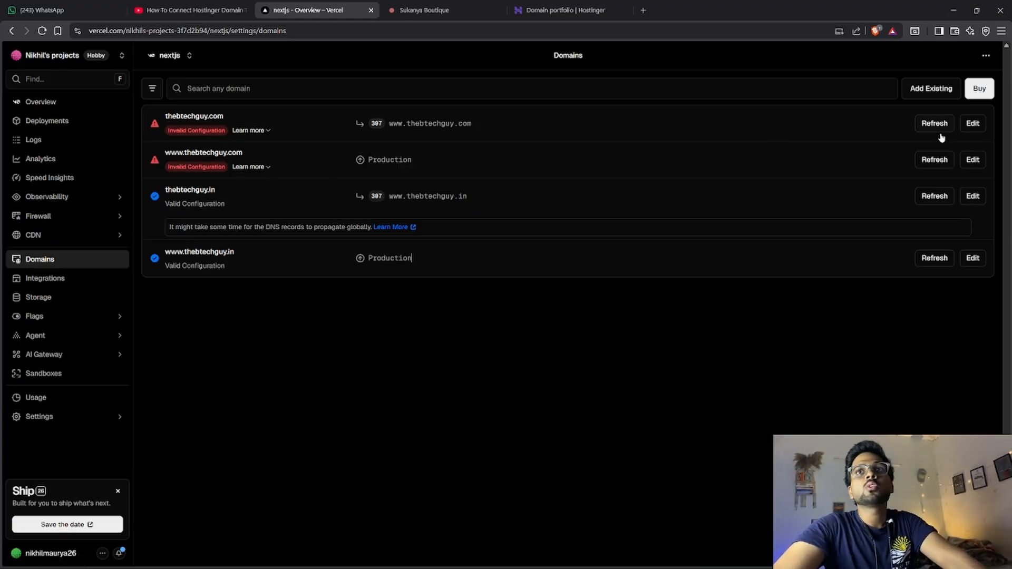
# Open the DNS records of thebtechguy.com among the team's domains and copy the nameserver ns1.vercel-dns.com.
pyautogui.click(972, 159)
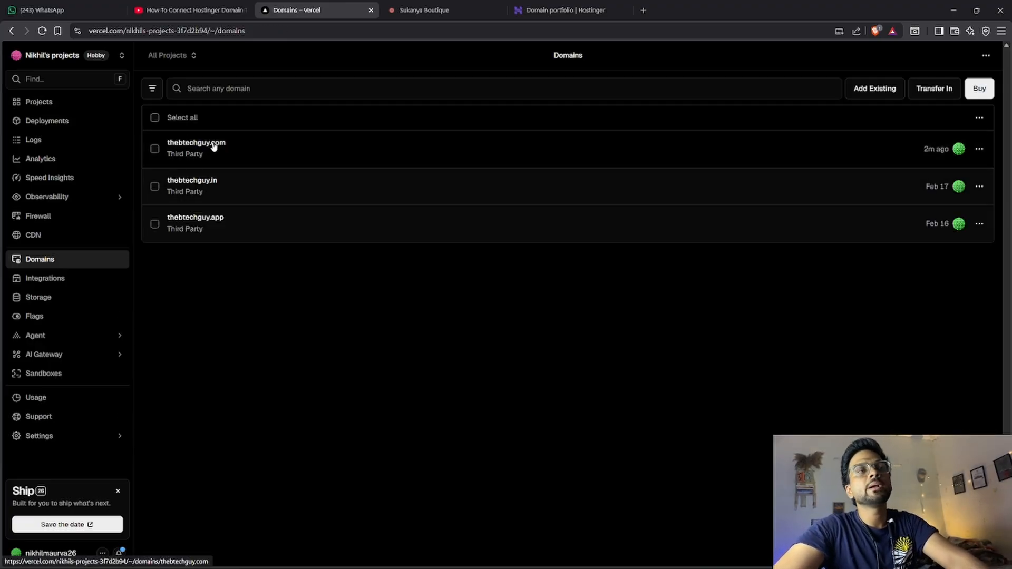
pyautogui.click(213, 147)
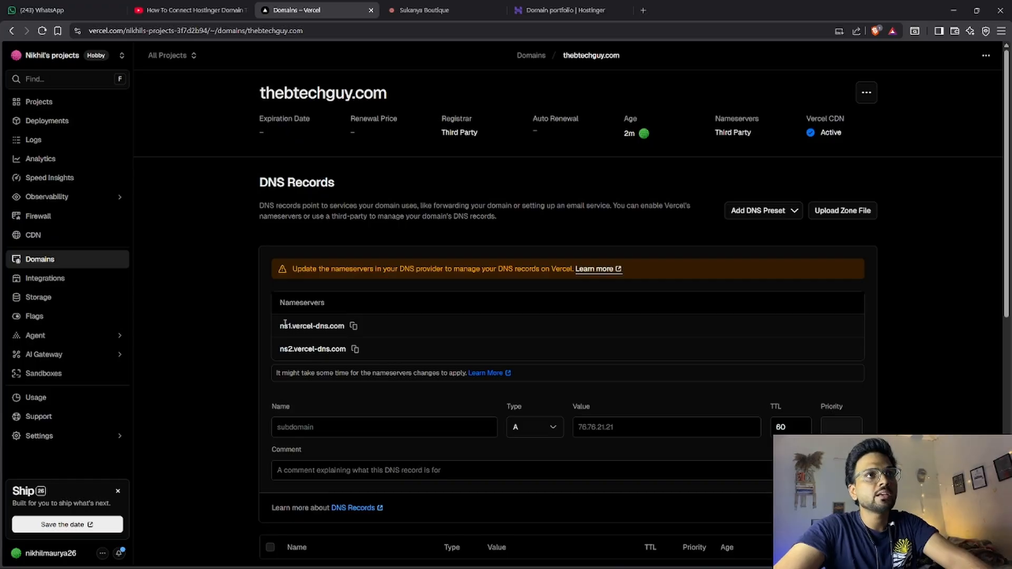
pyautogui.moveTo(280, 325); pyautogui.dragTo(351, 327)
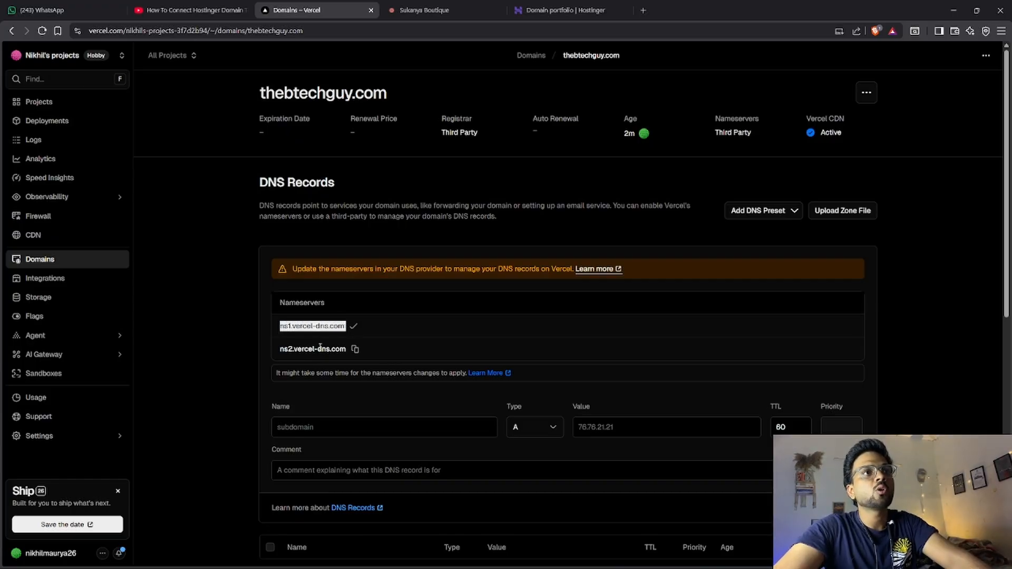
pyautogui.scroll(-1, 342, 351)
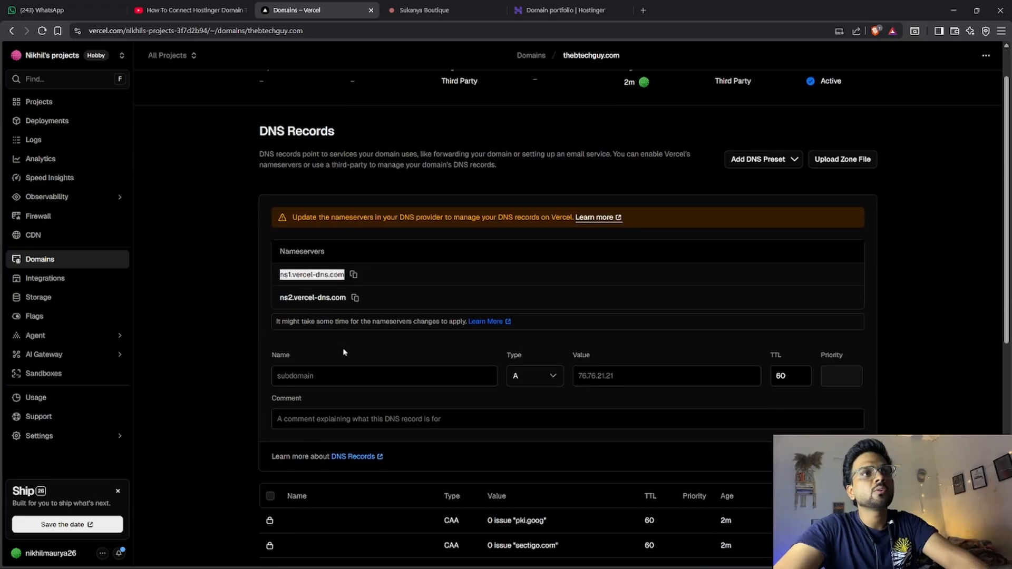
pyautogui.click(353, 275)
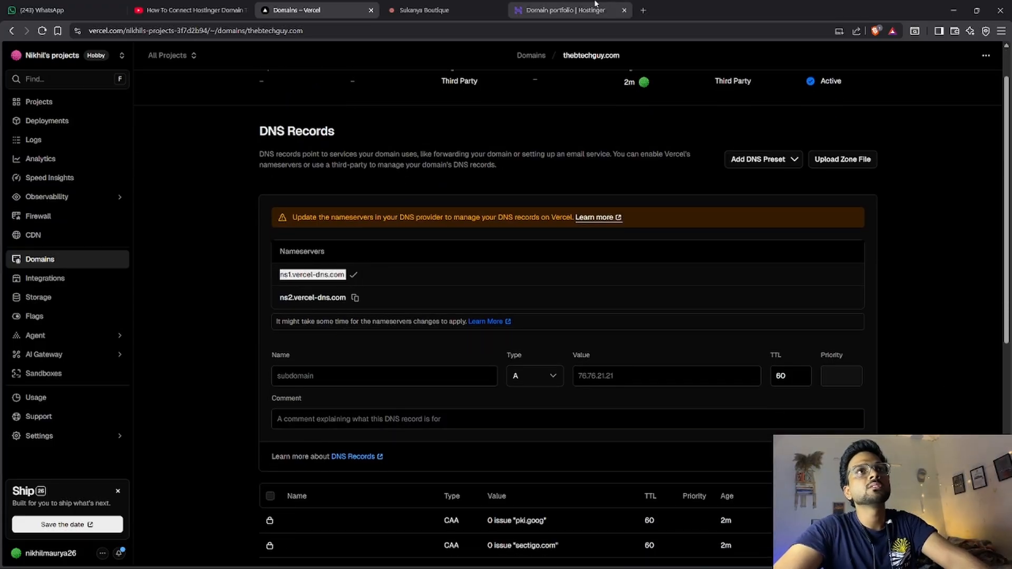
# Switch to Hostinger, go to the DNS and nameserver settings of thebtechguy.in and open its nameservers for editing.
pyautogui.click(564, 10)
pyautogui.click(446, 238)
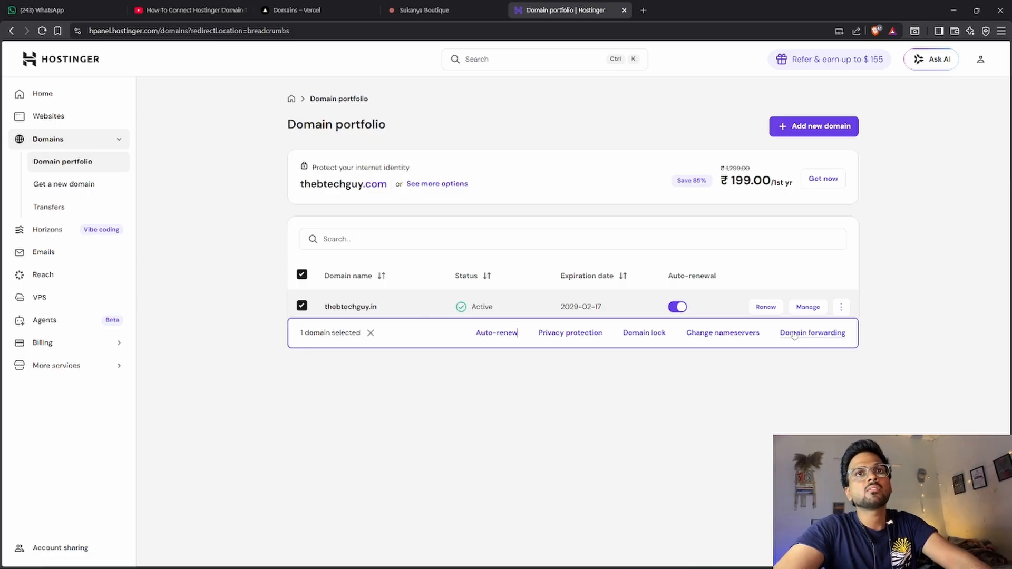
pyautogui.click(351, 306)
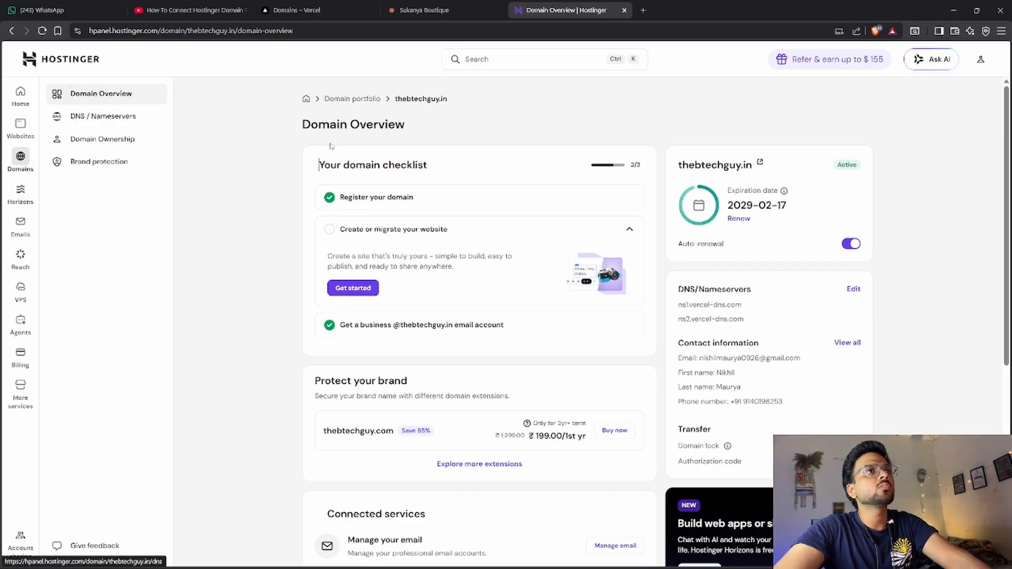
pyautogui.scroll(-3, 333, 146)
pyautogui.scroll(-3, 355, 258)
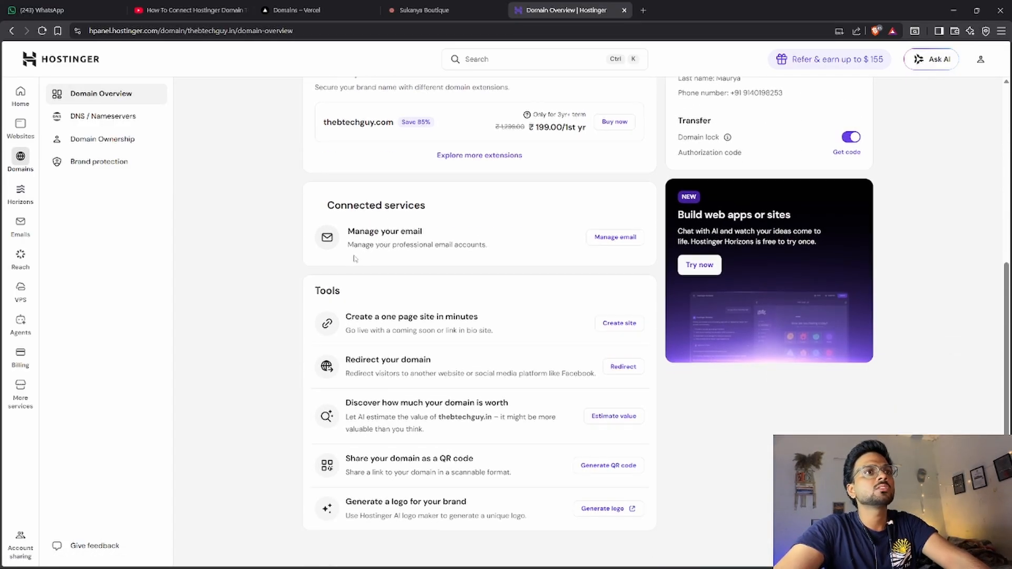
pyautogui.click(128, 116)
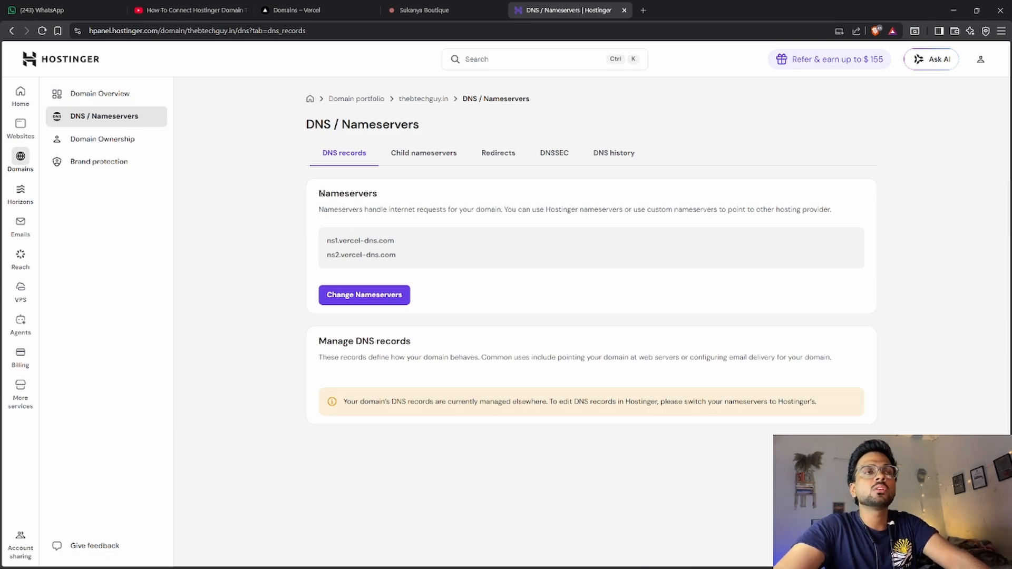
pyautogui.moveTo(319, 193); pyautogui.dragTo(392, 189)
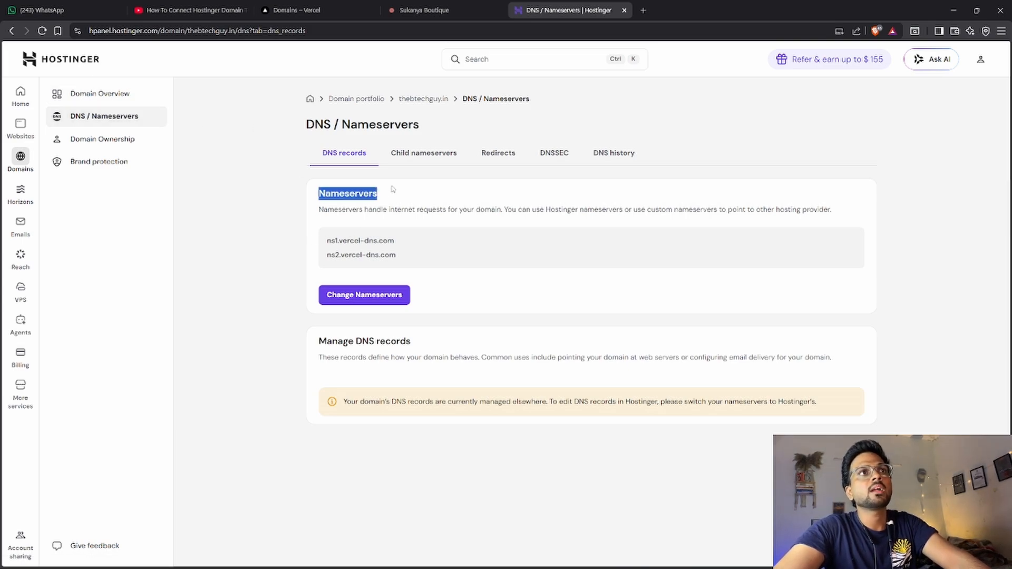
pyautogui.click(383, 305)
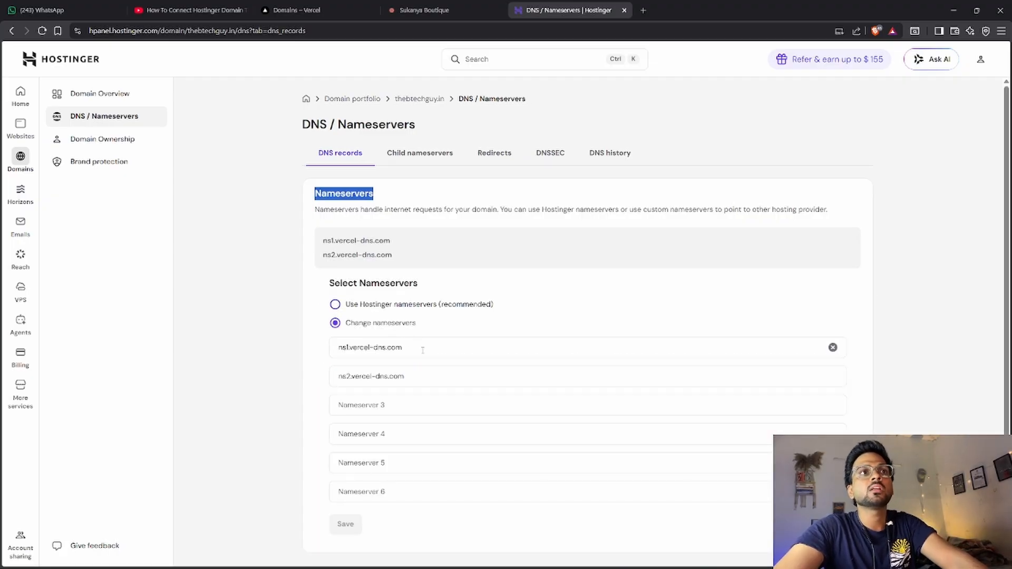
# Check both custom nameserver entries in Hostinger, copy ns1.vercel-dns.com from Vercel and select Hostinger's first nameserver entry.
pyautogui.moveTo(423, 350); pyautogui.dragTo(337, 361)
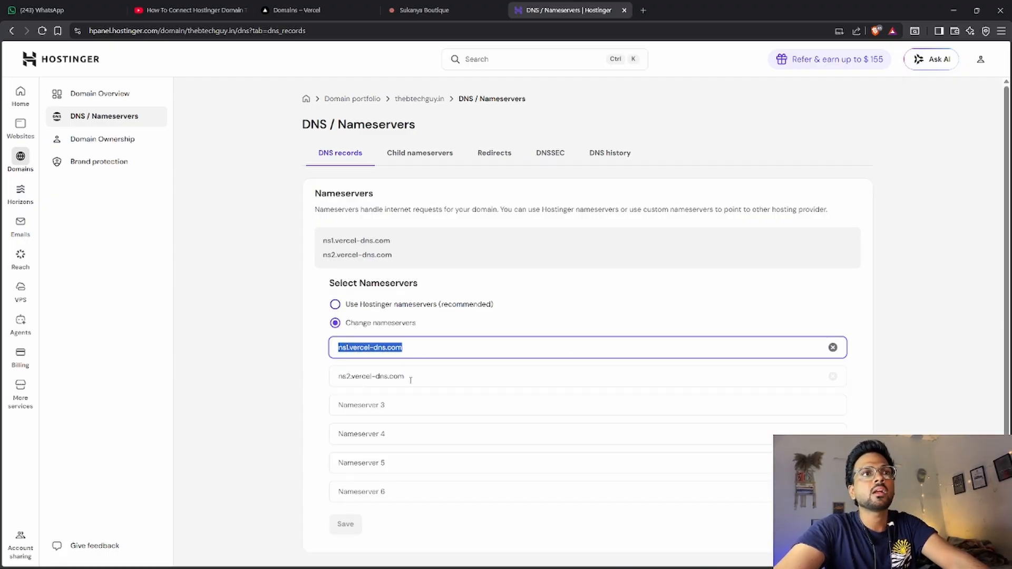
pyautogui.moveTo(409, 378); pyautogui.dragTo(339, 377)
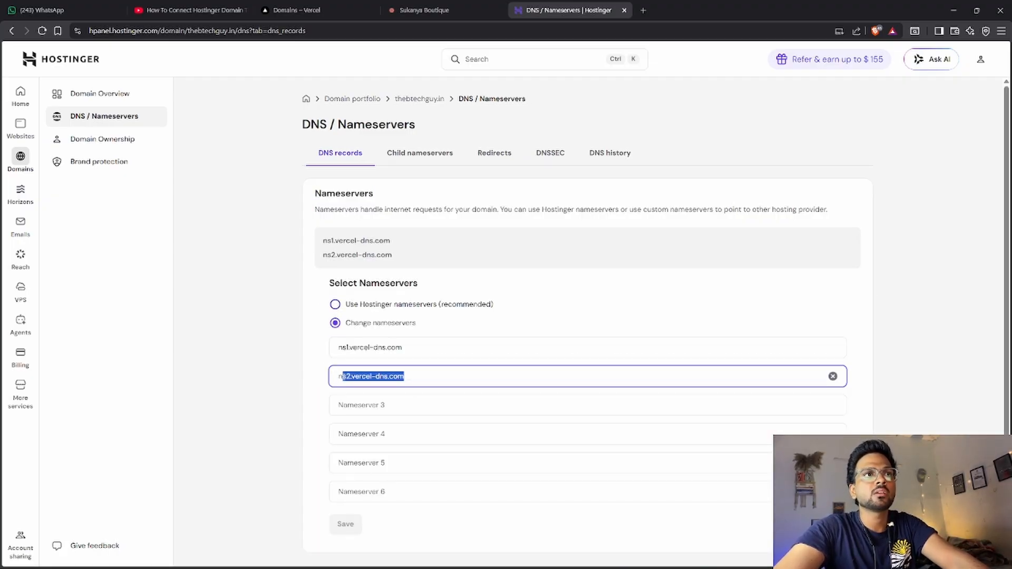
pyautogui.click(302, 10)
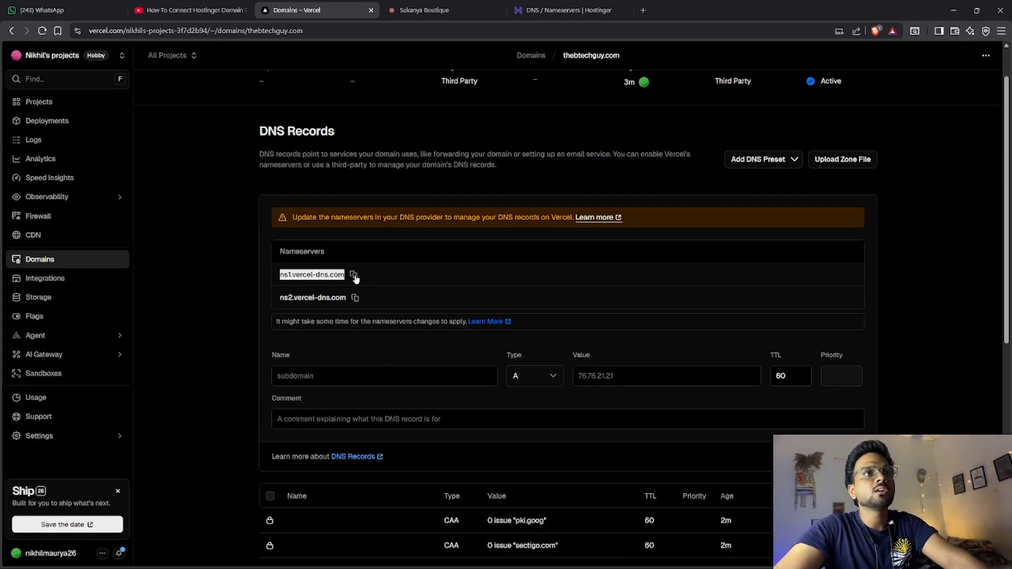
pyautogui.click(354, 276)
pyautogui.click(563, 10)
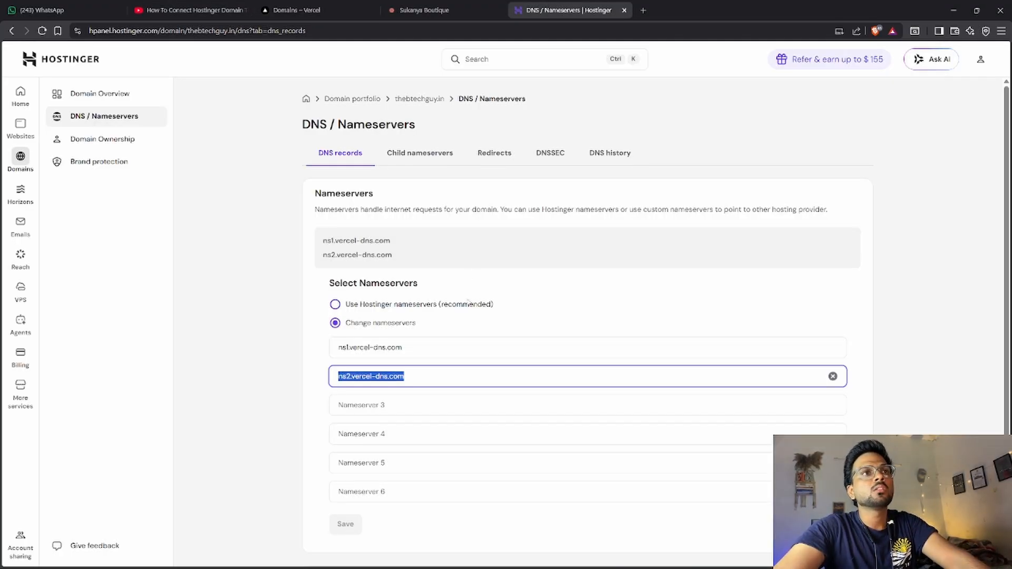
pyautogui.moveTo(418, 353); pyautogui.dragTo(336, 336)
# Compare Vercel's nameservers and DNS records with Hostinger's second nameserver entry and the rest of its DNS records page.
pyautogui.click(296, 10)
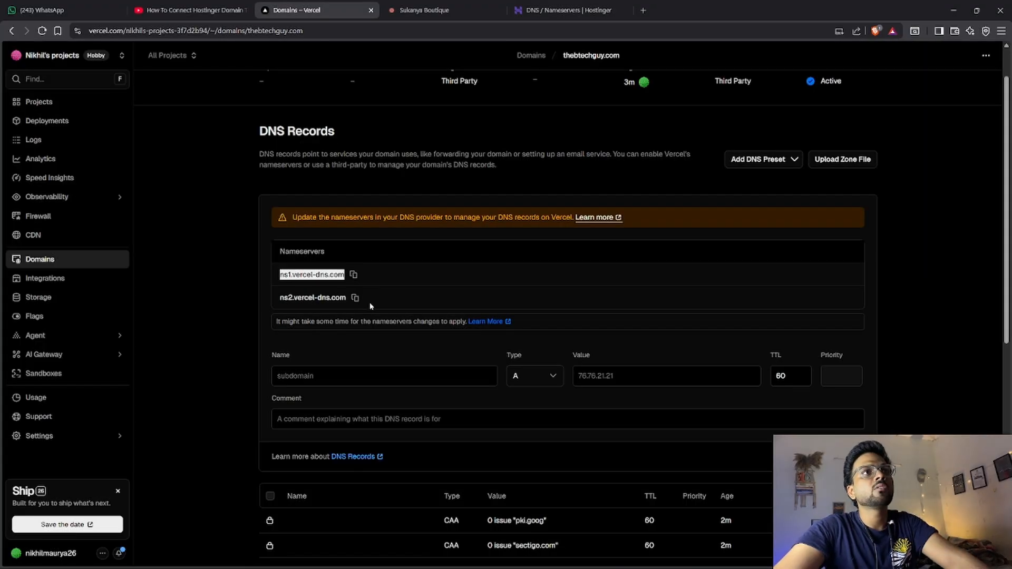
pyautogui.click(562, 10)
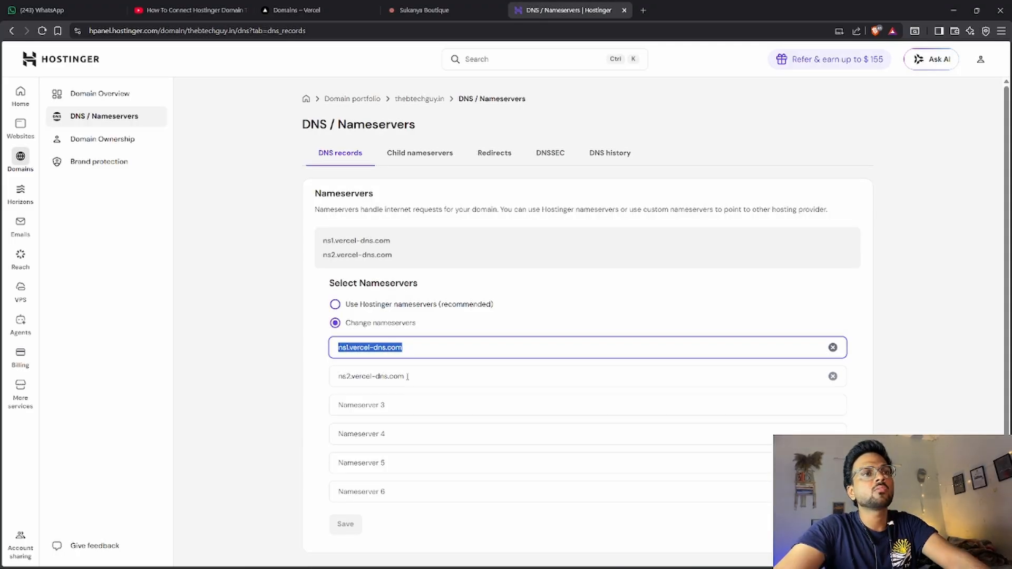
pyautogui.moveTo(408, 376); pyautogui.dragTo(339, 378)
pyautogui.click(297, 10)
pyautogui.scroll(-6, 424, 276)
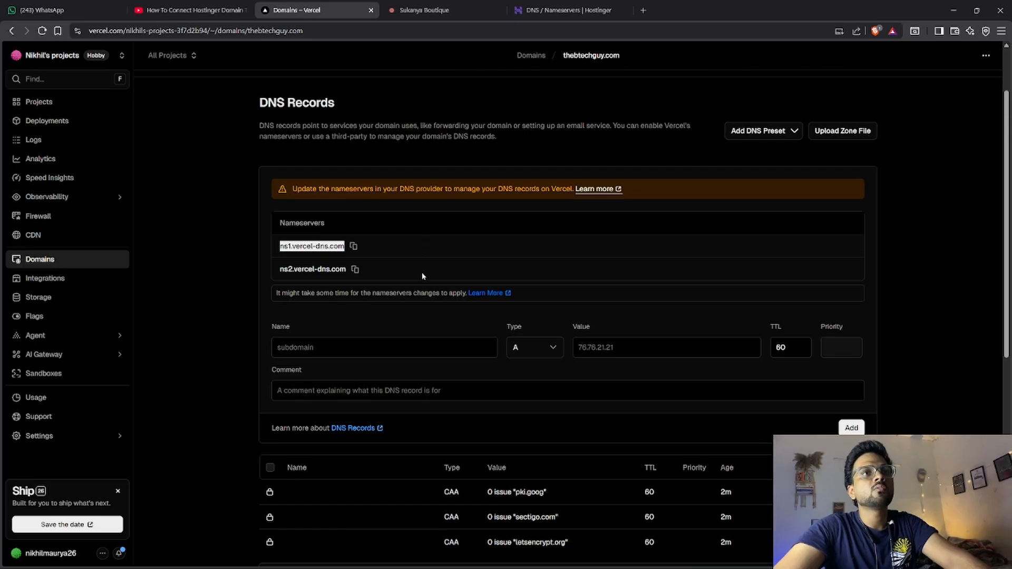
pyautogui.scroll(-2, 425, 279)
pyautogui.click(590, 10)
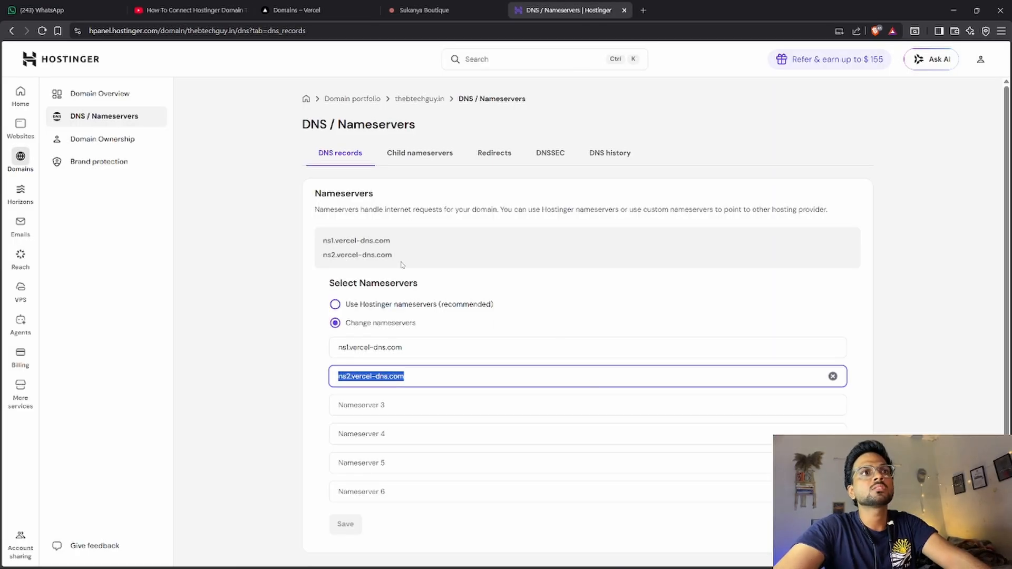
pyautogui.scroll(-3, 298, 288)
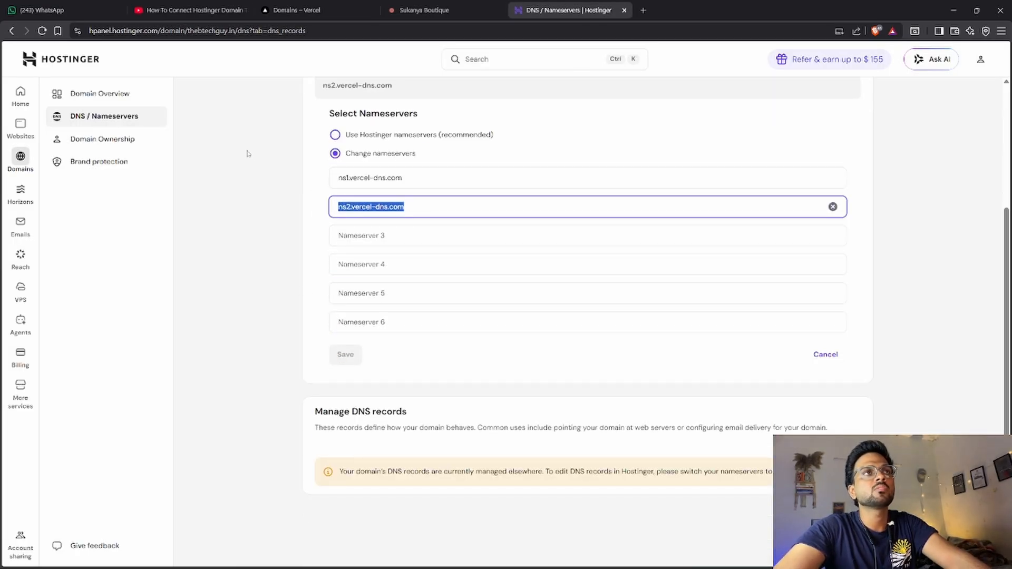
pyautogui.scroll(3, 290, 202)
pyautogui.click(337, 158)
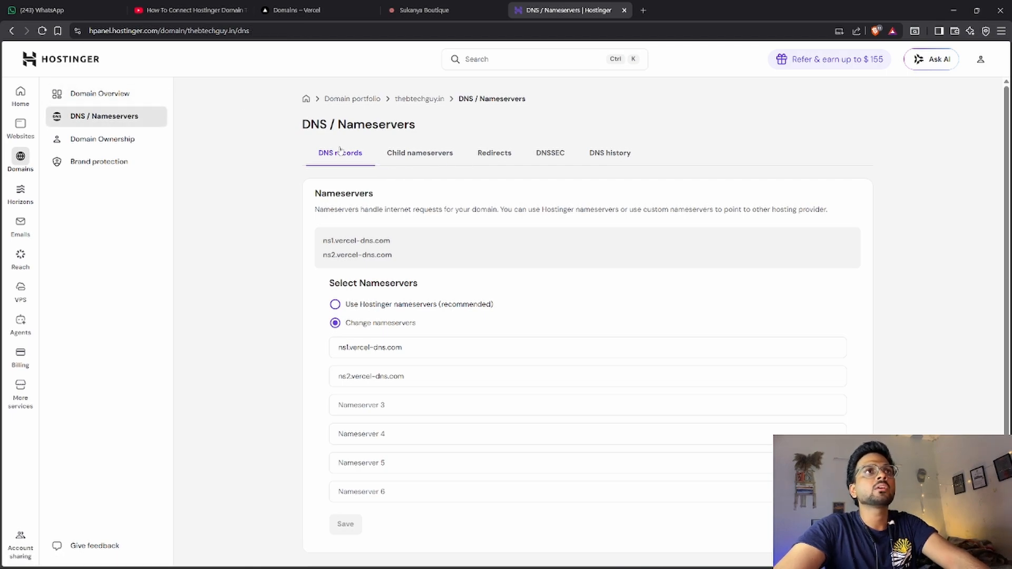
# Review the domain overview of thebtechguy.in in Hostinger and reopen it from the domain portfolio.
pyautogui.click(425, 96)
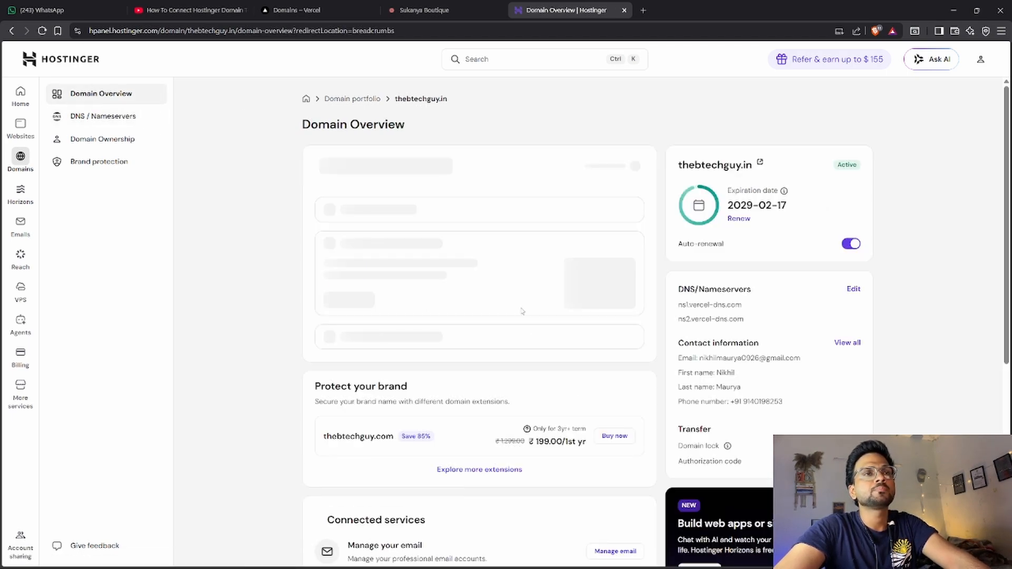
pyautogui.scroll(-3, 464, 302)
pyautogui.scroll(-3, 421, 292)
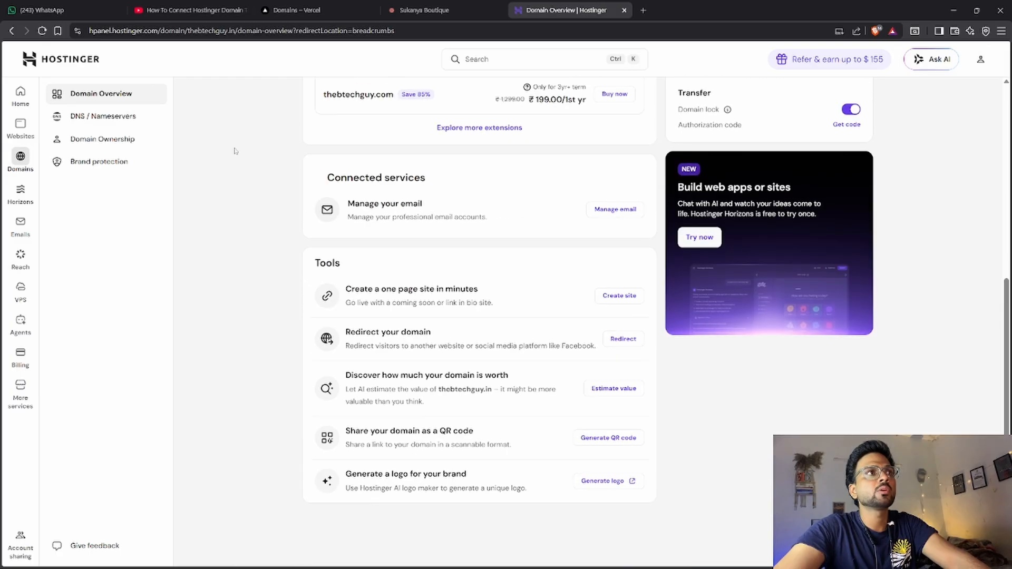
pyautogui.scroll(6, 440, 161)
pyautogui.scroll(1, 440, 161)
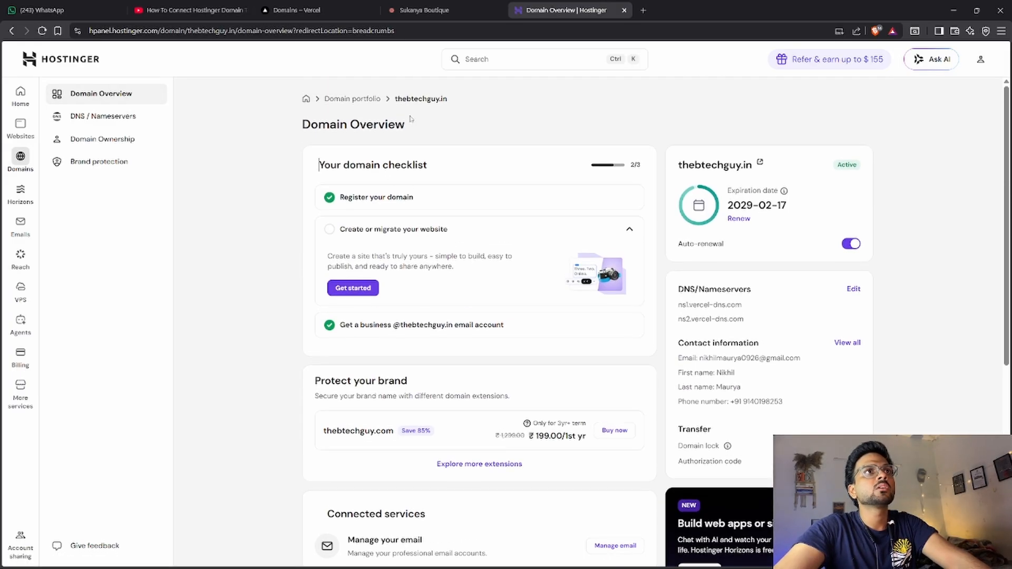
pyautogui.click(369, 100)
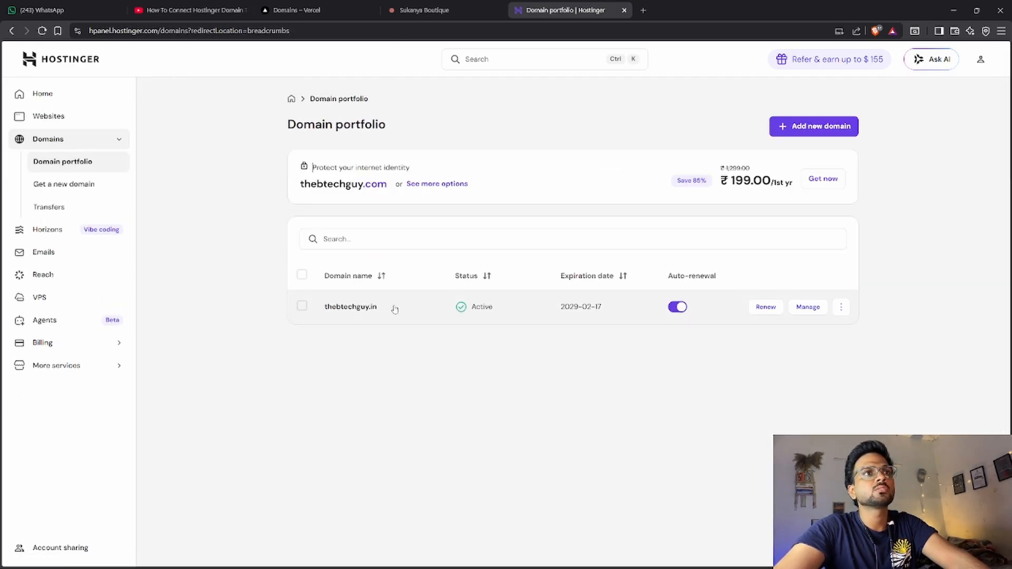
pyautogui.click(369, 309)
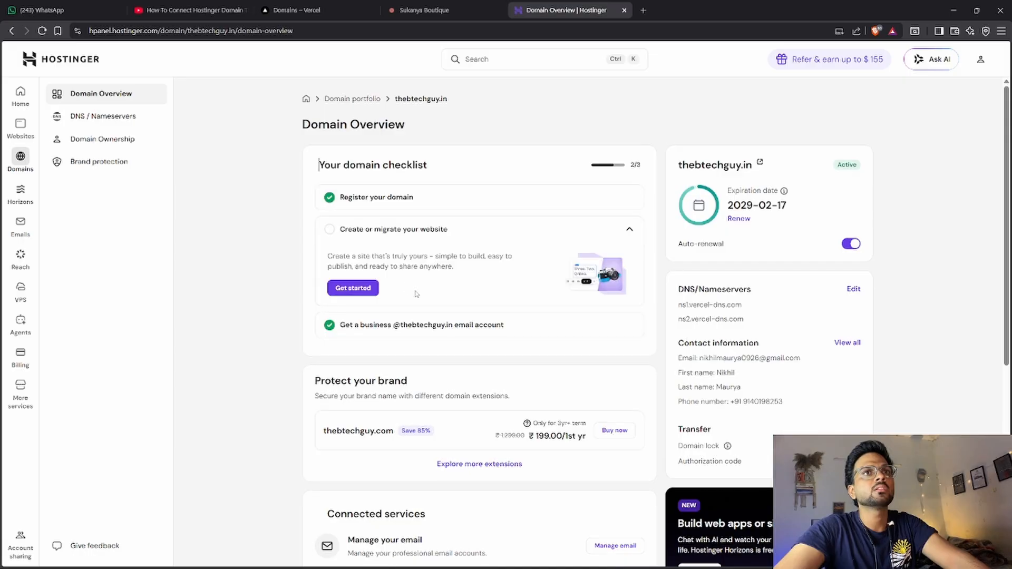
# Open the live thebtechguy.in website from the domain overview and check its home page and web address.
pyautogui.click(754, 166)
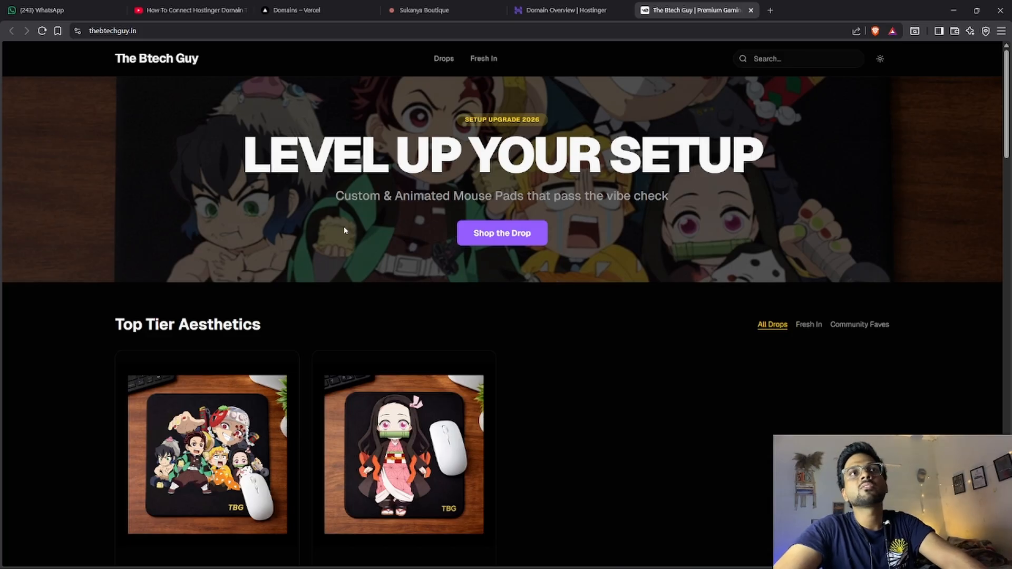
pyautogui.scroll(-10, 348, 232)
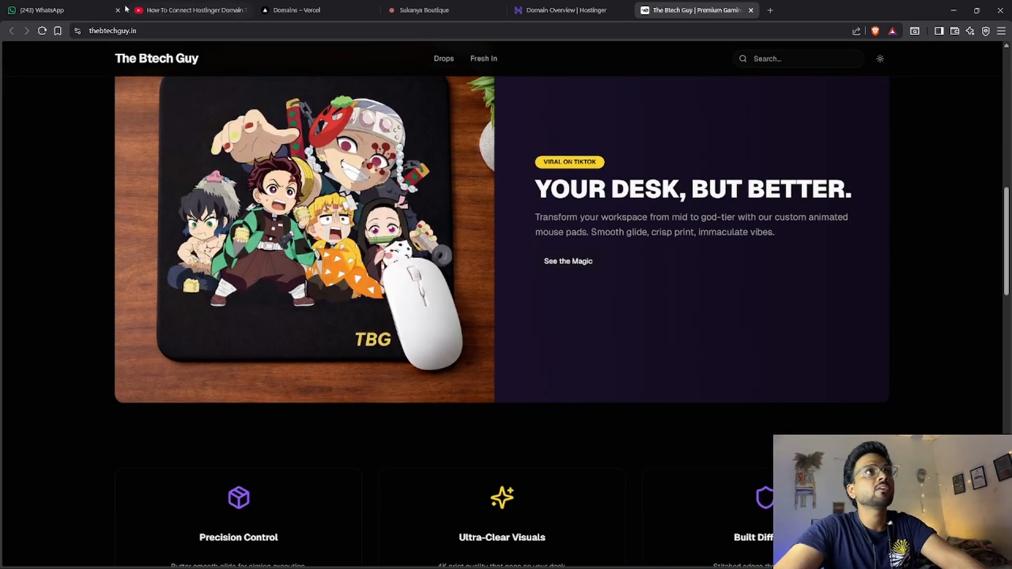
pyautogui.click(143, 31)
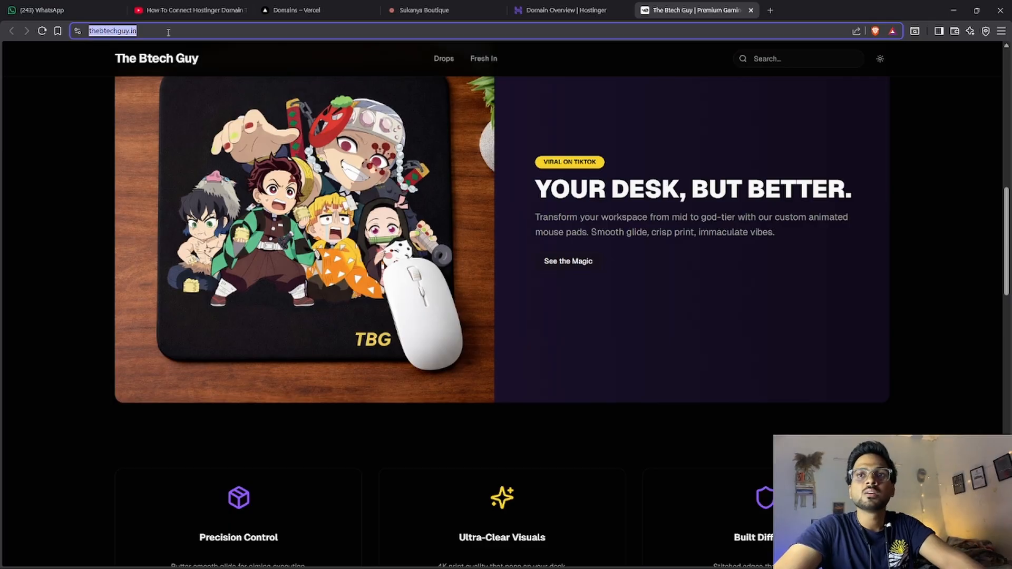
pyautogui.scroll(10, 206, 172)
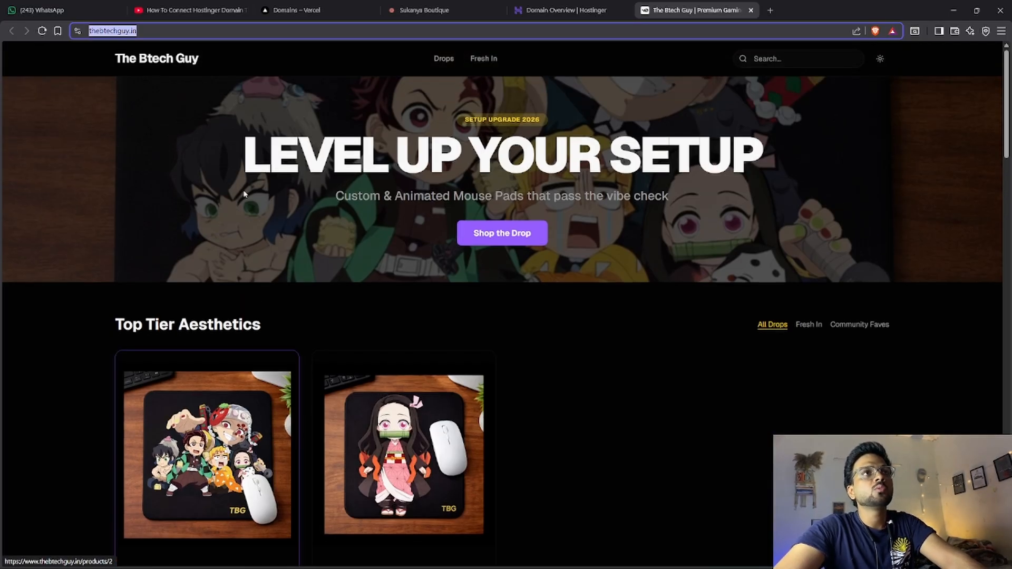
# Switch to Vercel, return to the team's domains and view the details of thebtechguy.app.
pyautogui.click(279, 6)
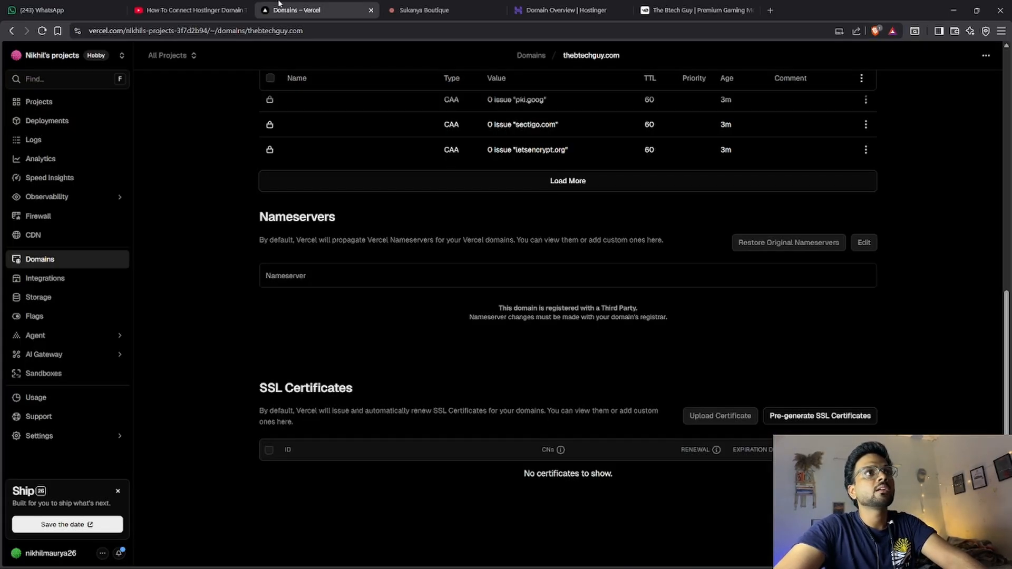
pyautogui.click(53, 259)
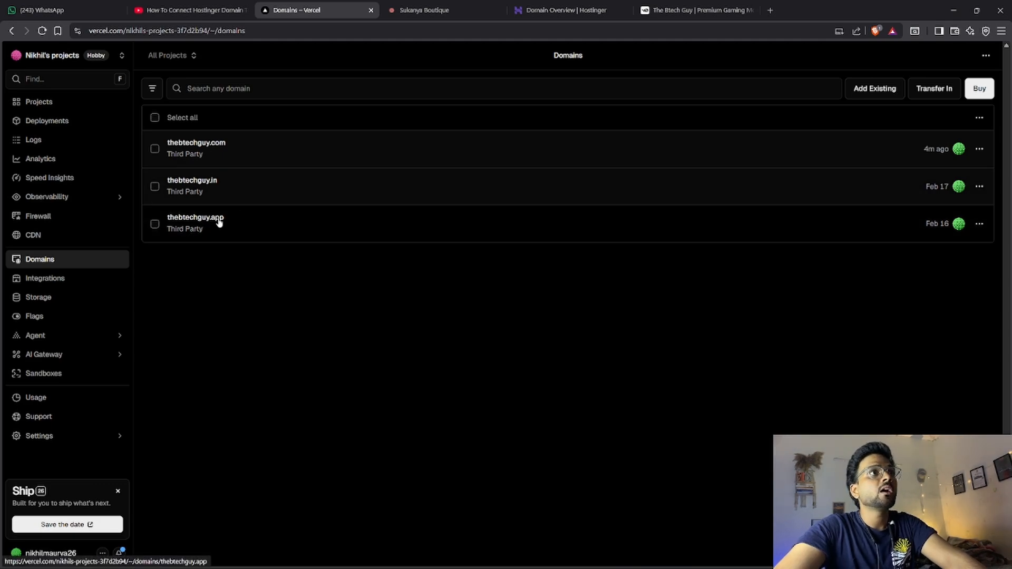
pyautogui.click(196, 216)
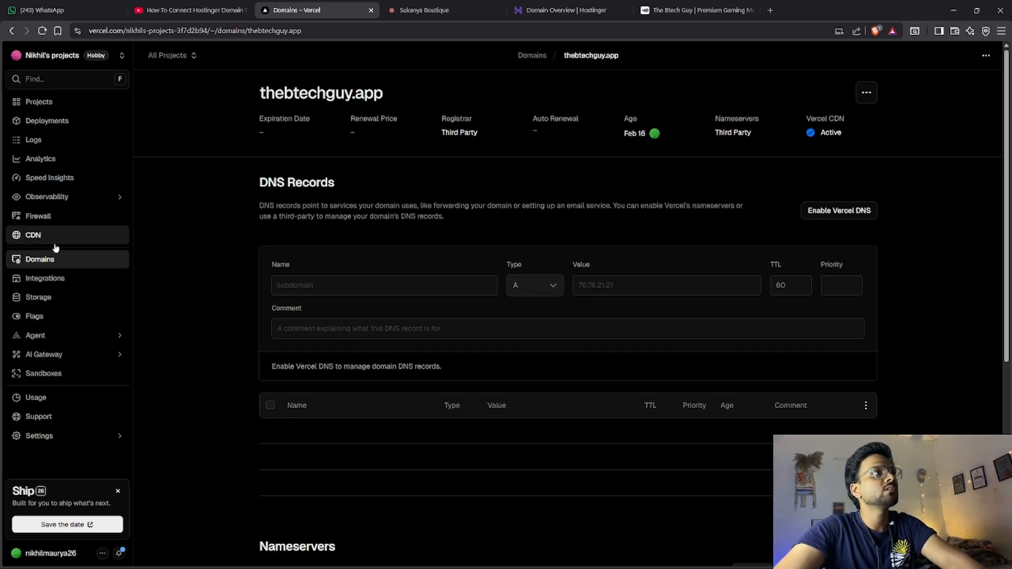
pyautogui.click(53, 260)
# Check the team's deployments and open the nextjs project from the project list.
pyautogui.click(66, 121)
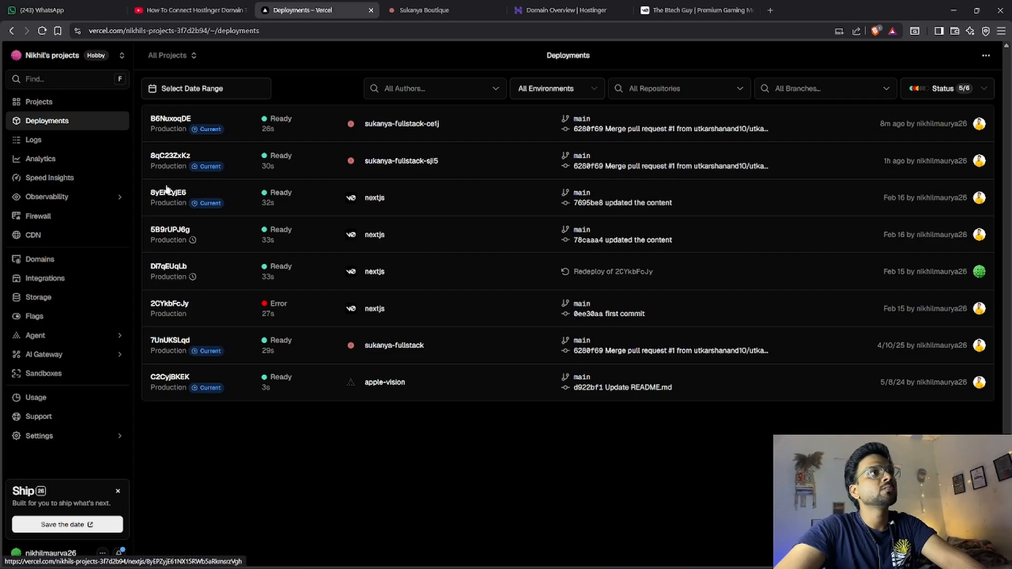
pyautogui.click(68, 102)
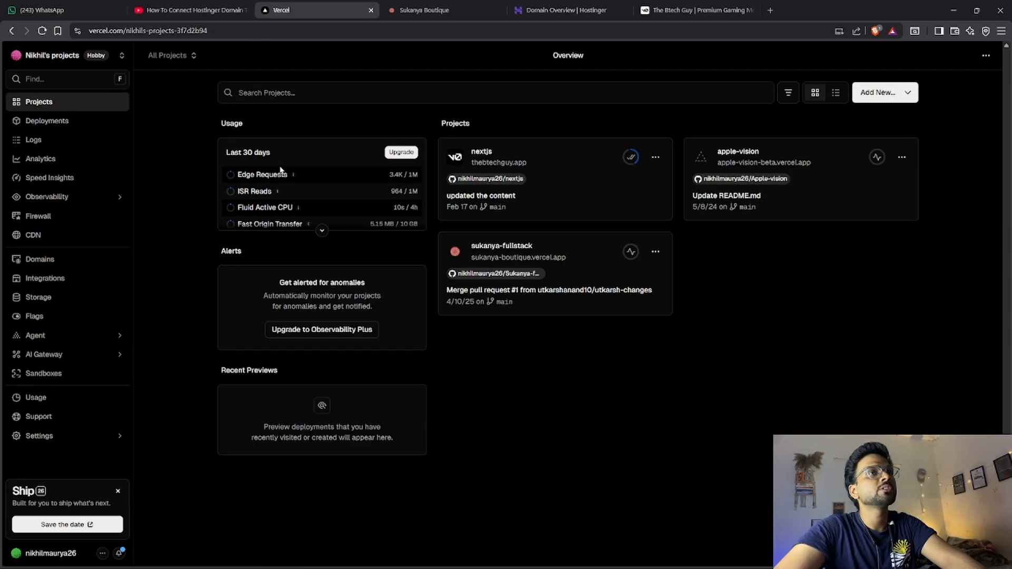
pyautogui.click(541, 164)
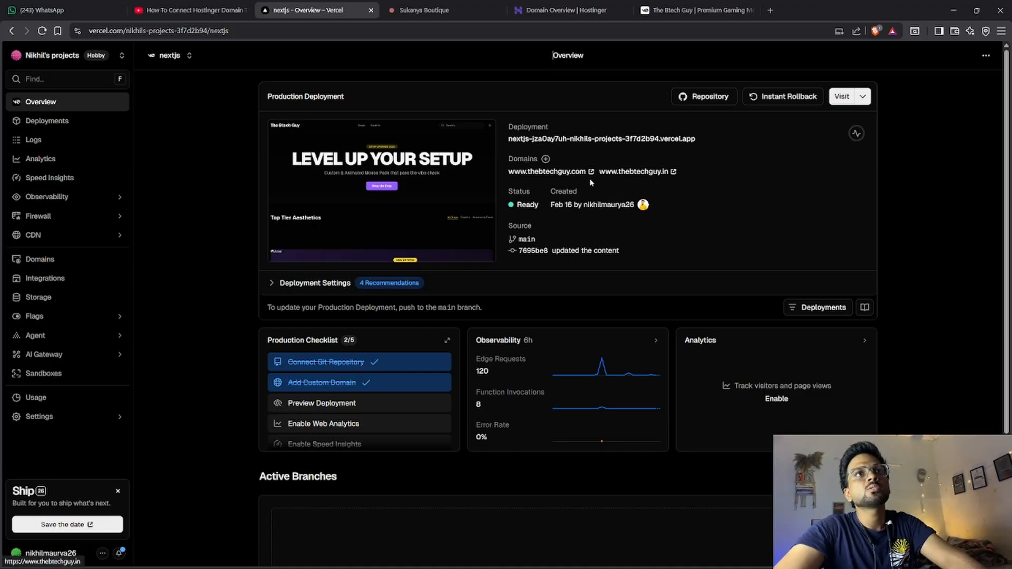
# Inspect the nextjs project's production deployment details and deployment history, and return to the project overview.
pyautogui.click(596, 139)
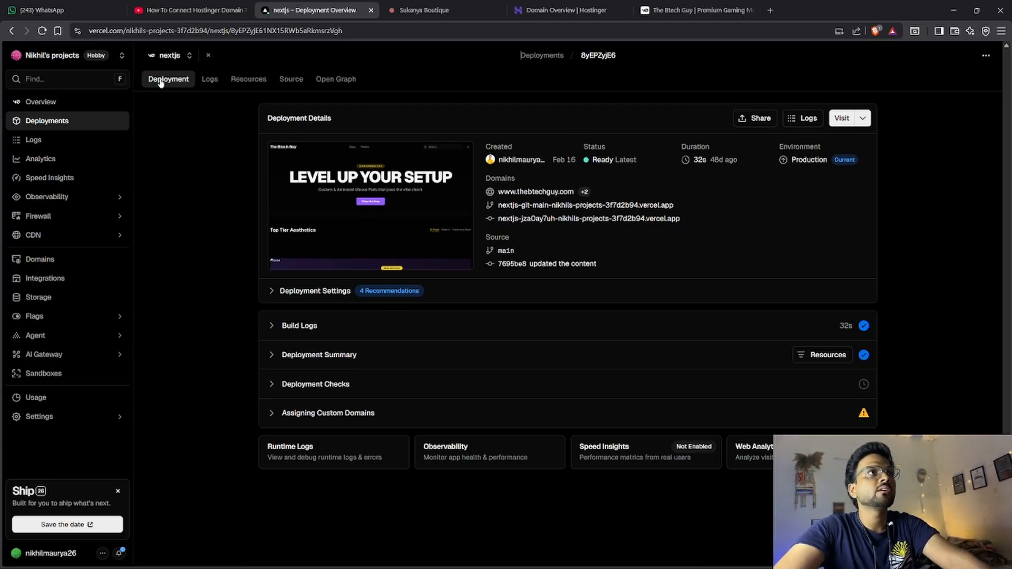
pyautogui.click(85, 129)
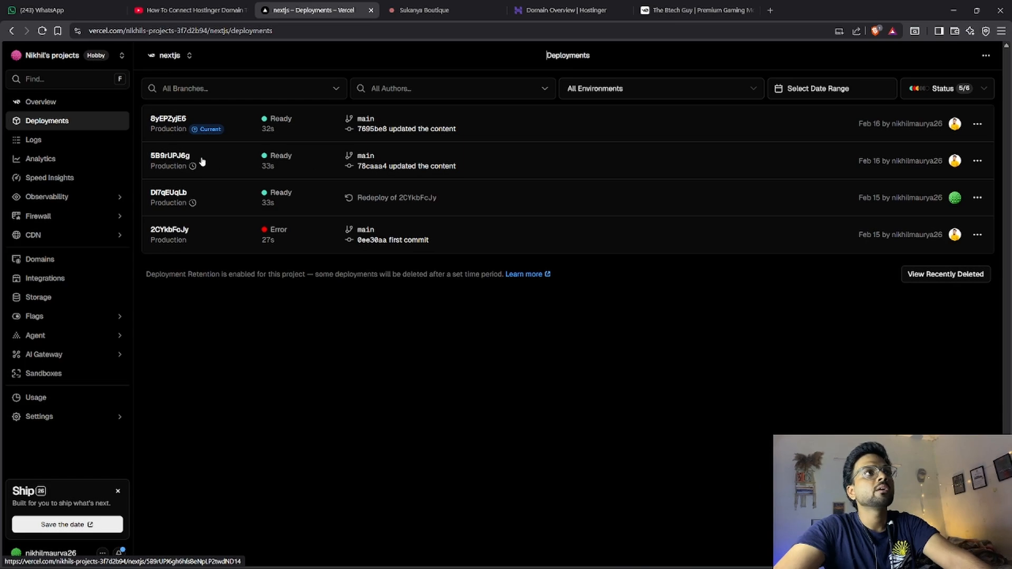
pyautogui.click(99, 102)
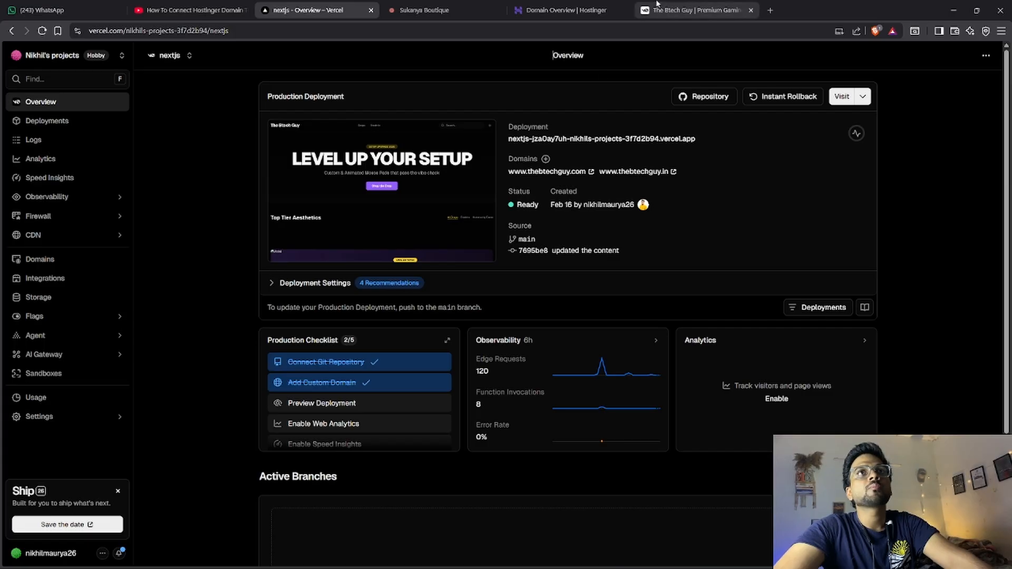
# Recheck the nameservers of thebtechguy.in in Hostinger and look through the live website's home page.
pyautogui.click(566, 10)
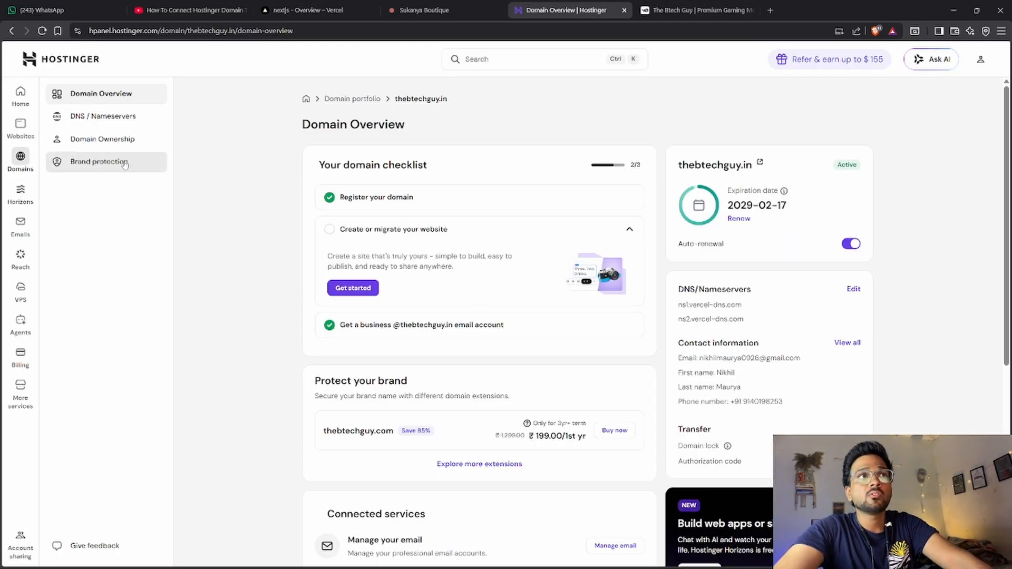
pyautogui.click(112, 118)
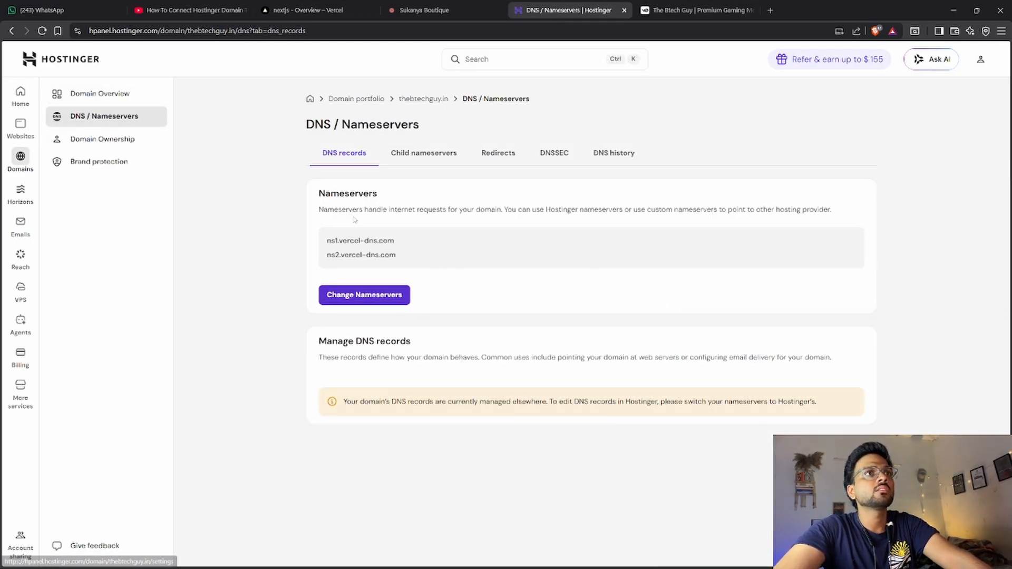
pyautogui.click(695, 10)
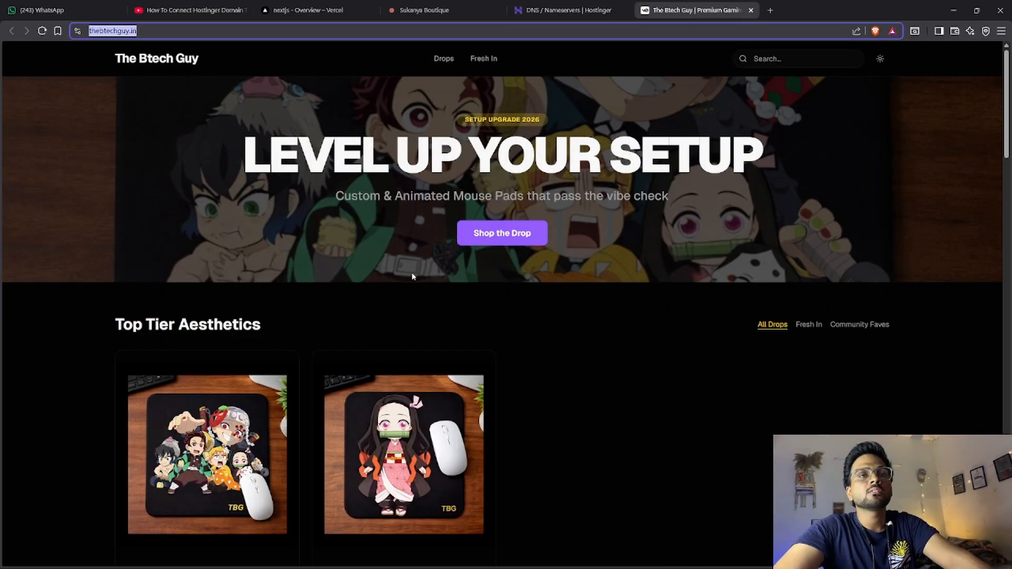
pyautogui.click(551, 301)
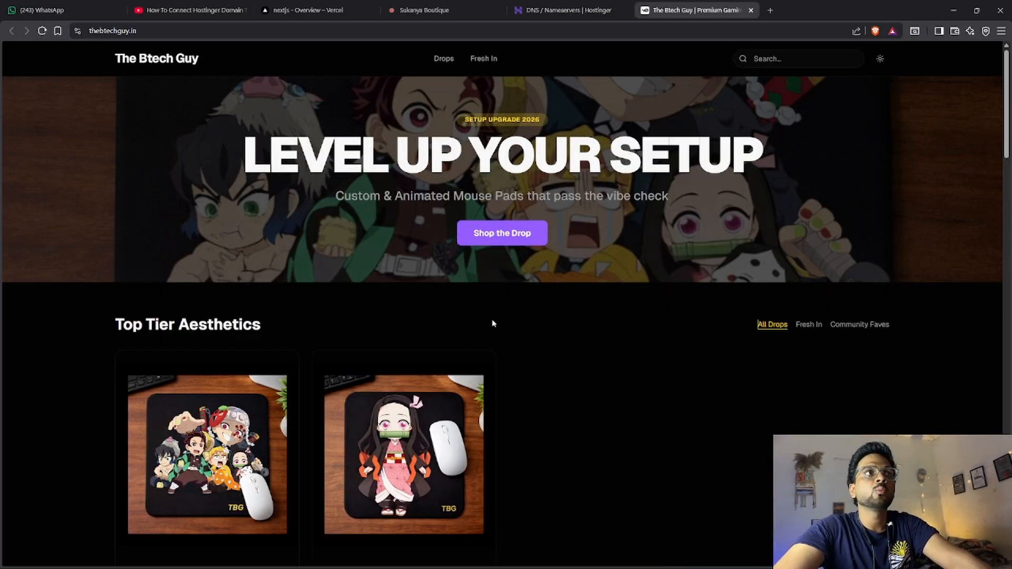
pyautogui.scroll(-15, 560, 343)
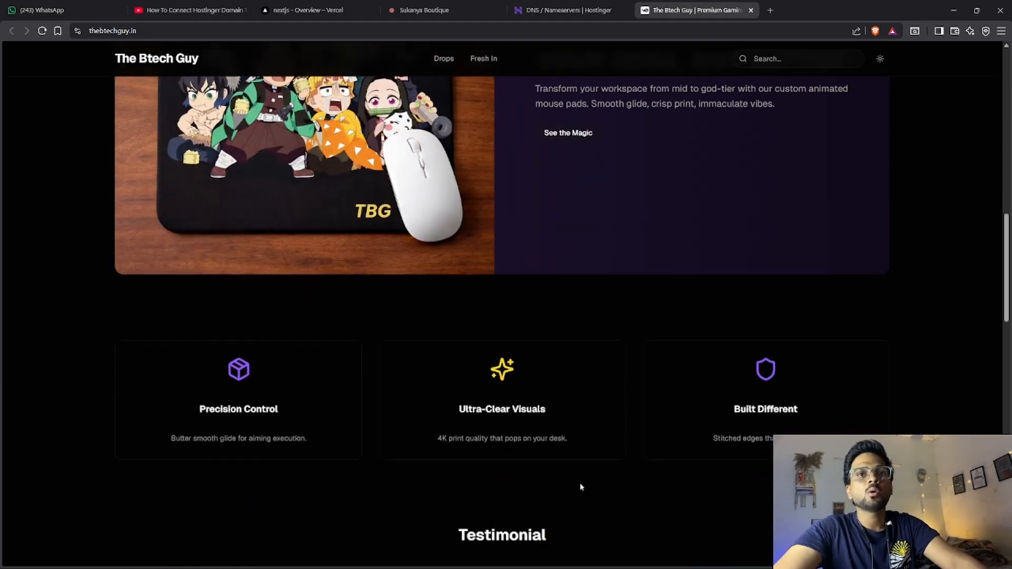
pyautogui.scroll(-4, 581, 512)
pyautogui.scroll(20, 583, 507)
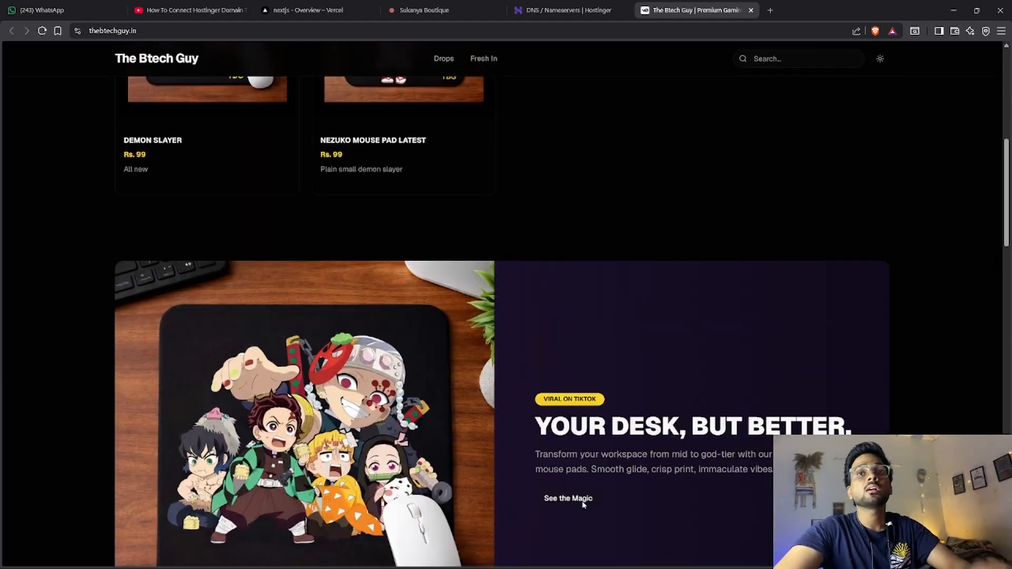
pyautogui.scroll(8, 583, 505)
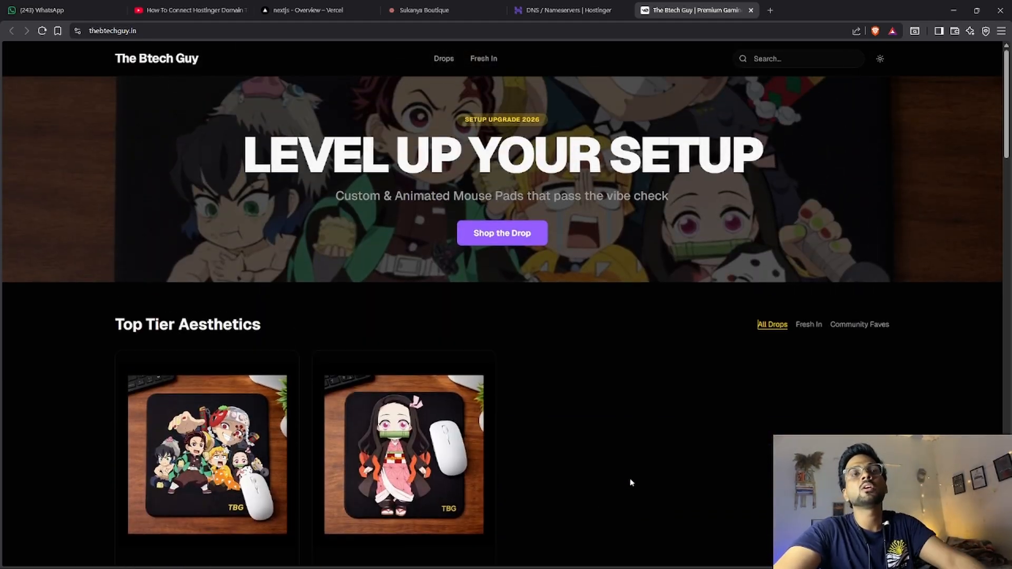